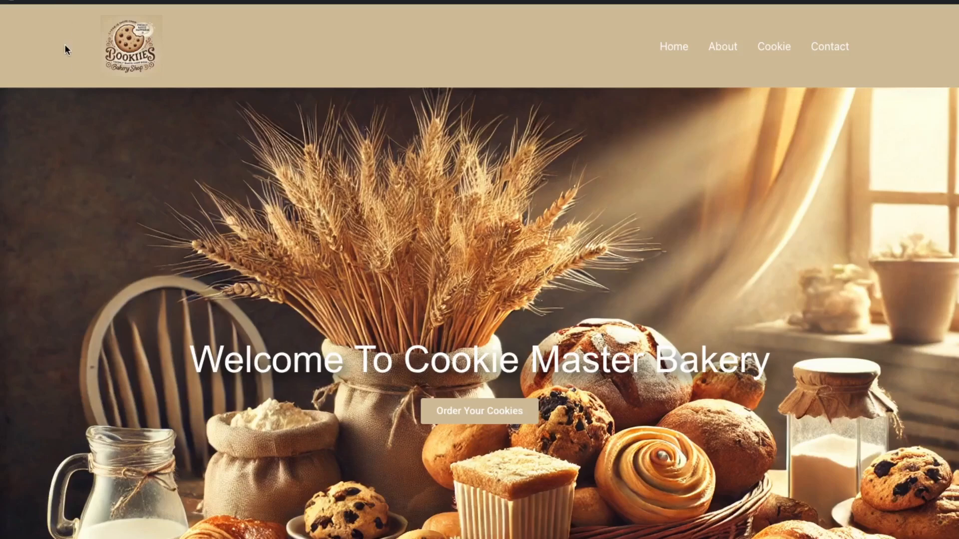
Step: Search the WordPress plugin directory for "site kit", and install and activate Site Kit by Google
mouse_move(65, 7)
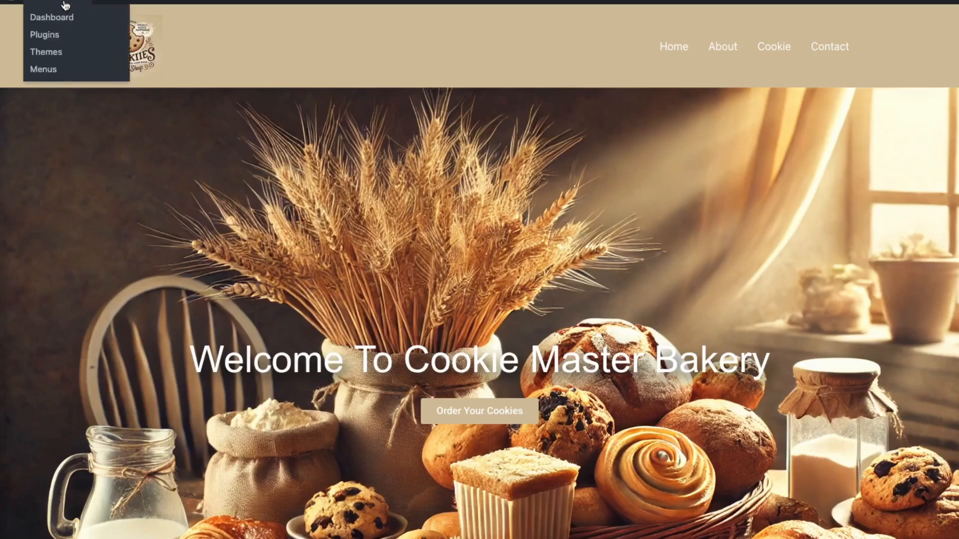
left_click(47, 36)
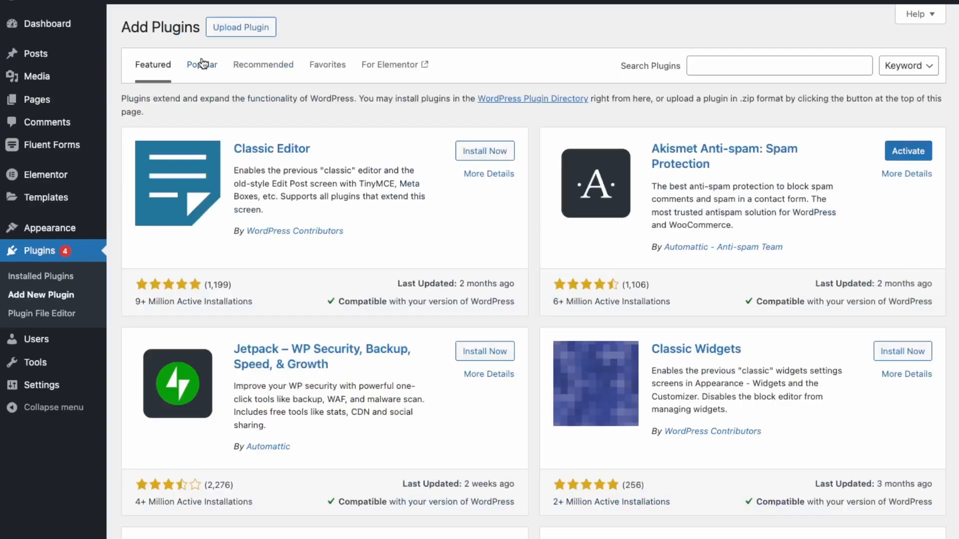
left_click(743, 67)
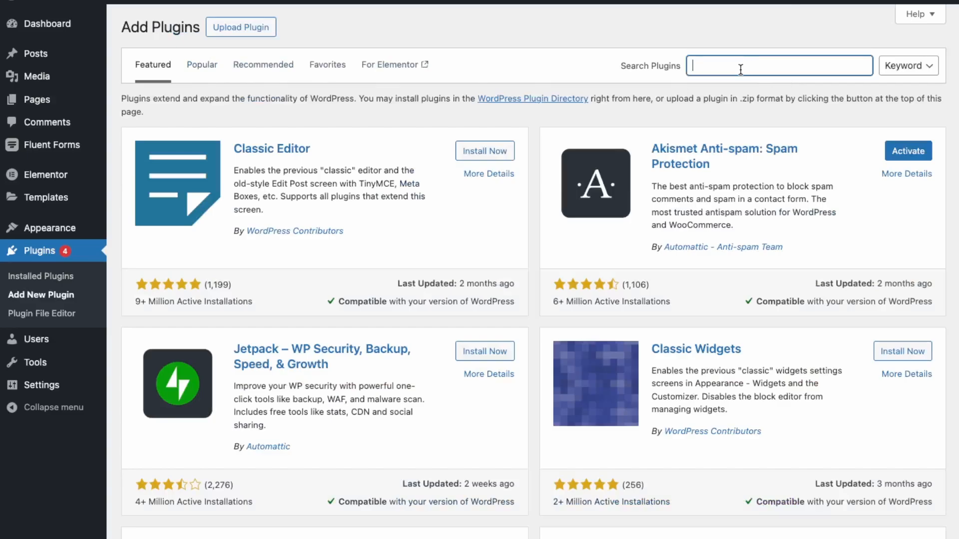
type("google sitekit")
left_click_drag(750, 66, 628, 60)
type("site kit")
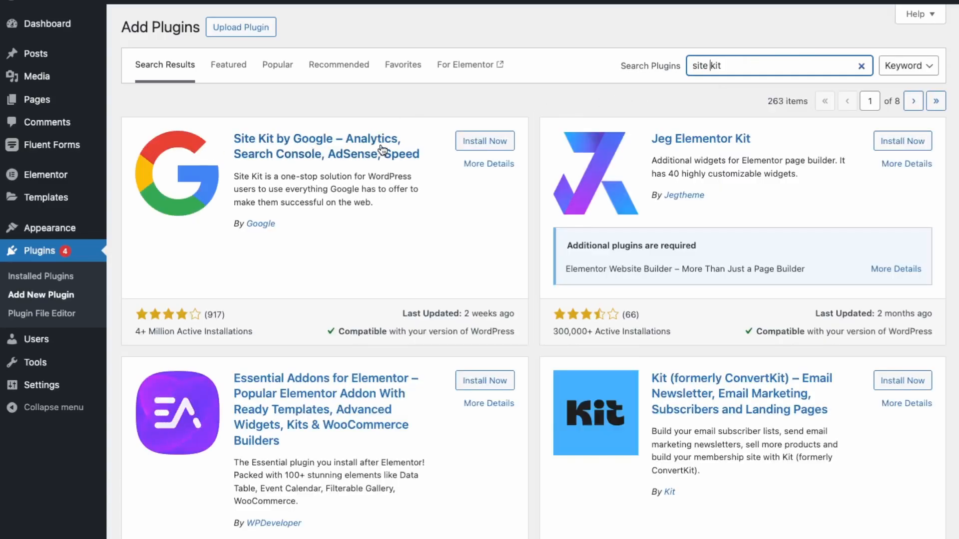
left_click(481, 144)
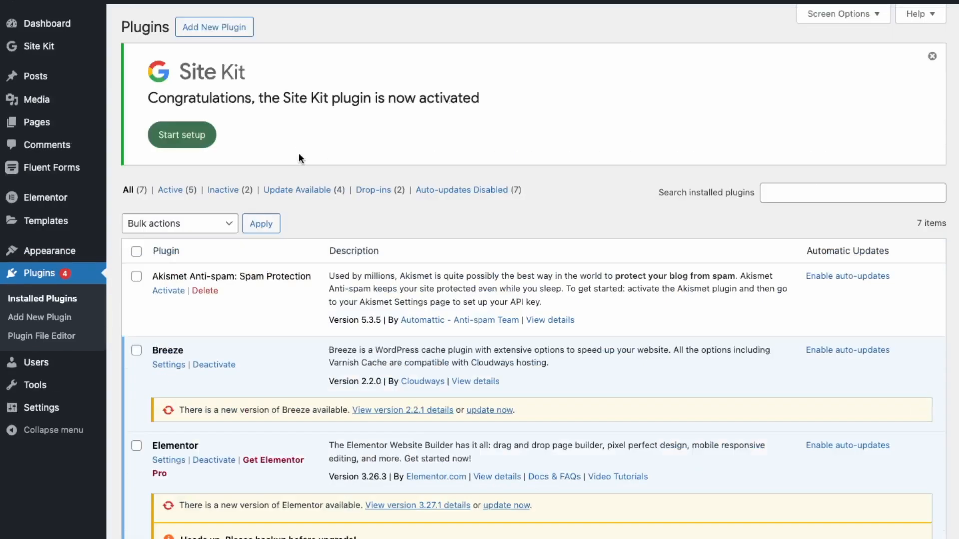
Step: Set up Site Kit with Google Analytics included, signing in with Google and allowing dashboard metrics and Search Console for the site
left_click(202, 142)
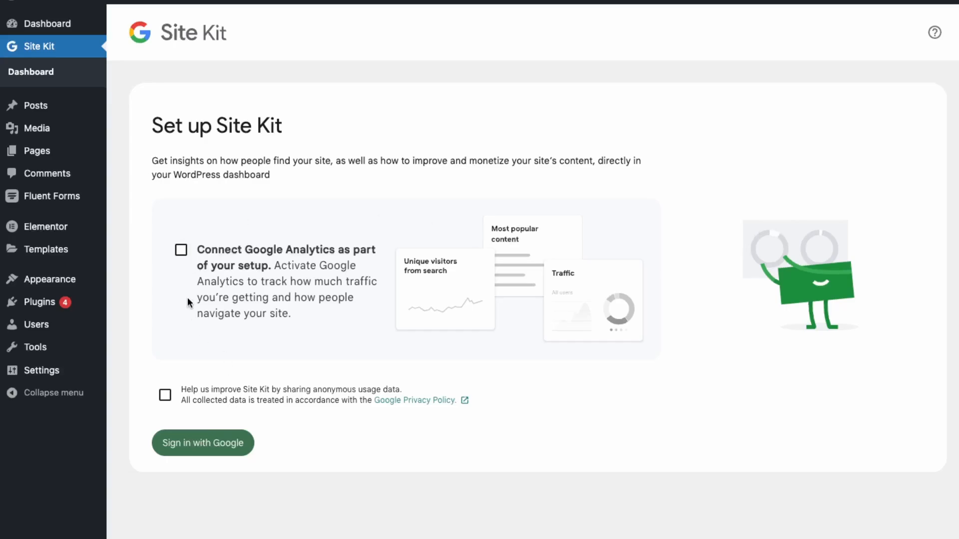
left_click(181, 252)
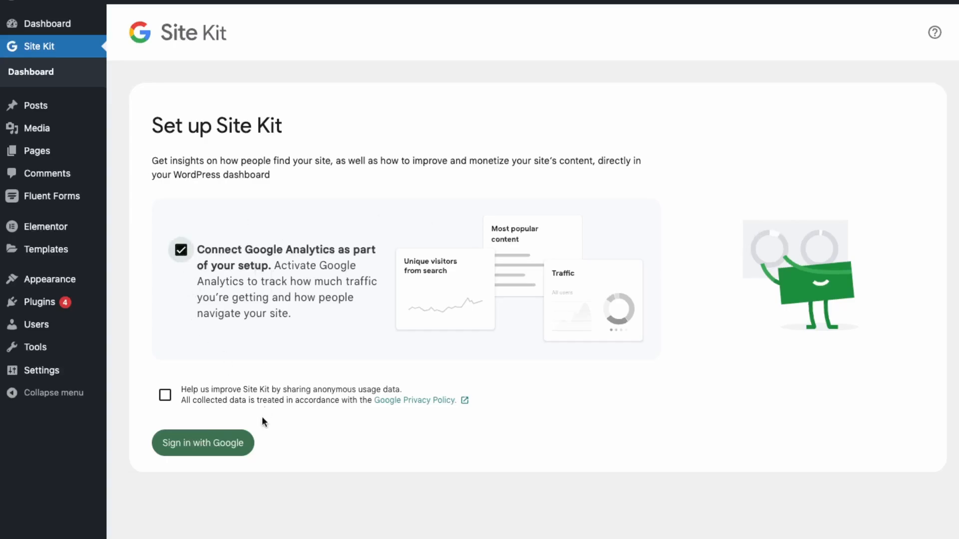
left_click(213, 446)
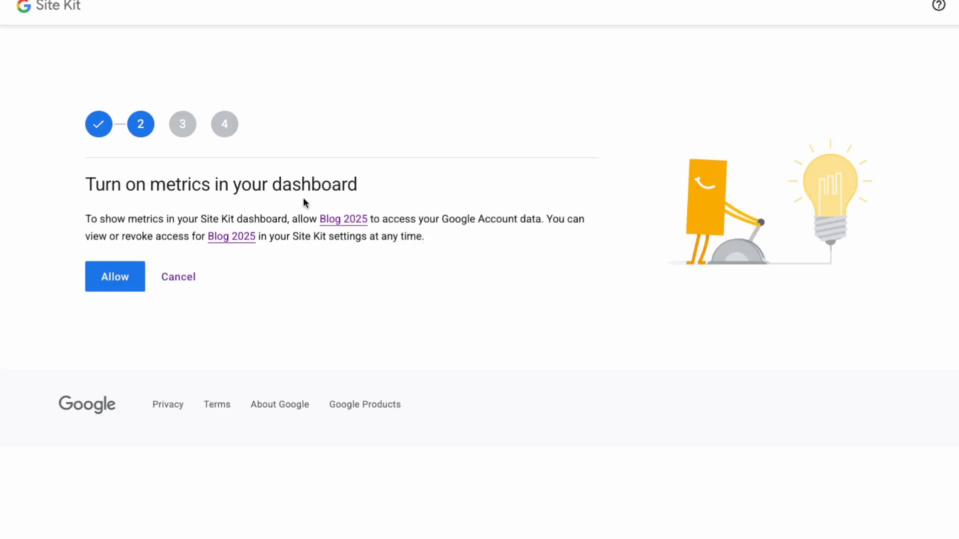
left_click(120, 288)
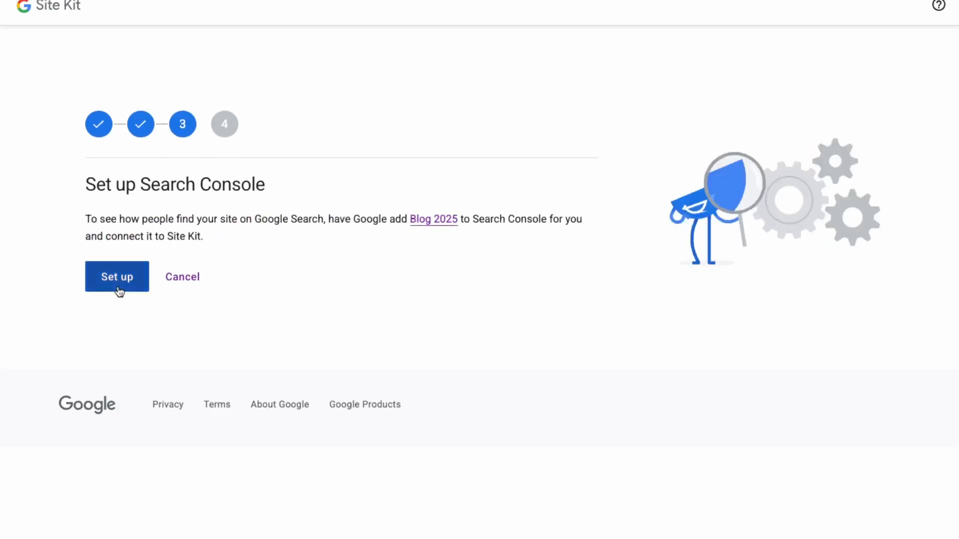
left_click(119, 287)
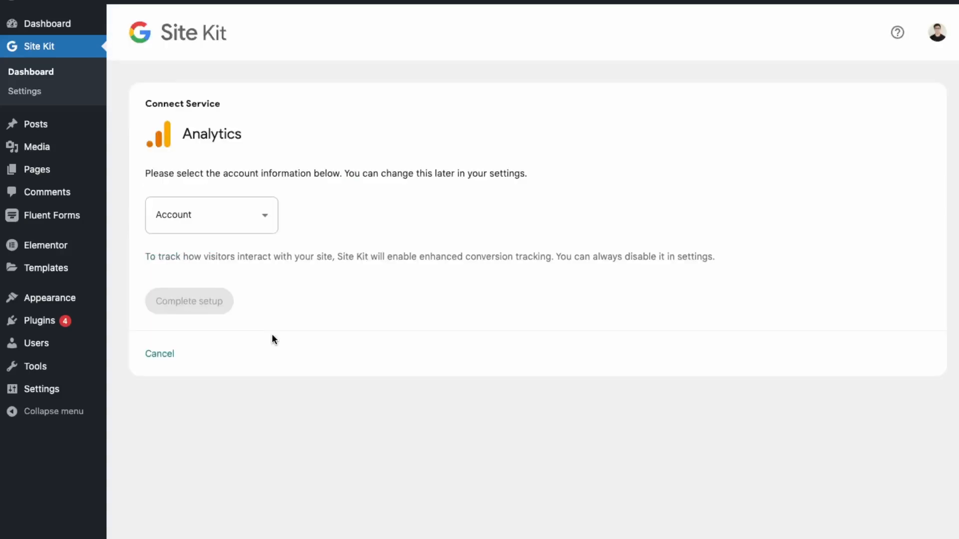
Step: Connect Analytics with the existing account, a new property and a new web data stream, and proceed with the additional permissions
left_click(228, 218)
left_click(215, 259)
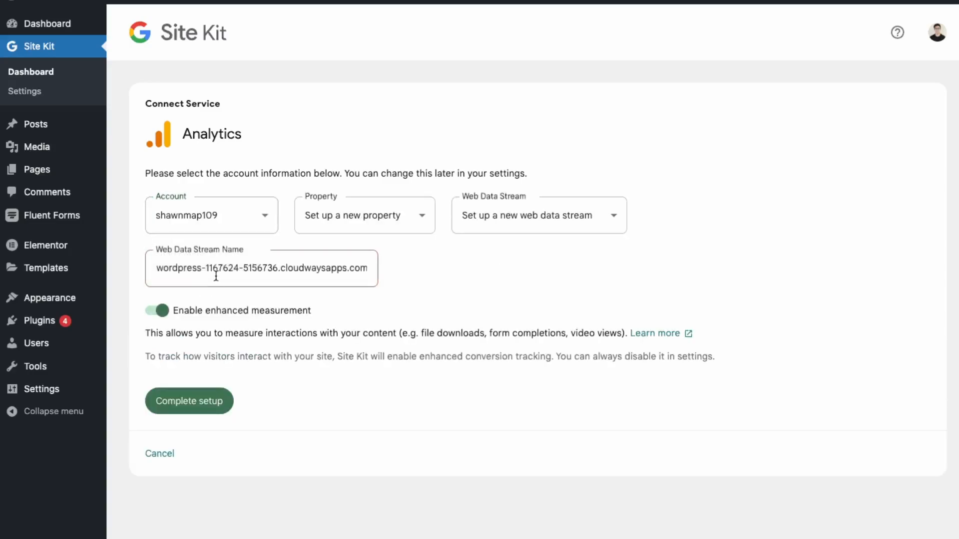
left_click(391, 218)
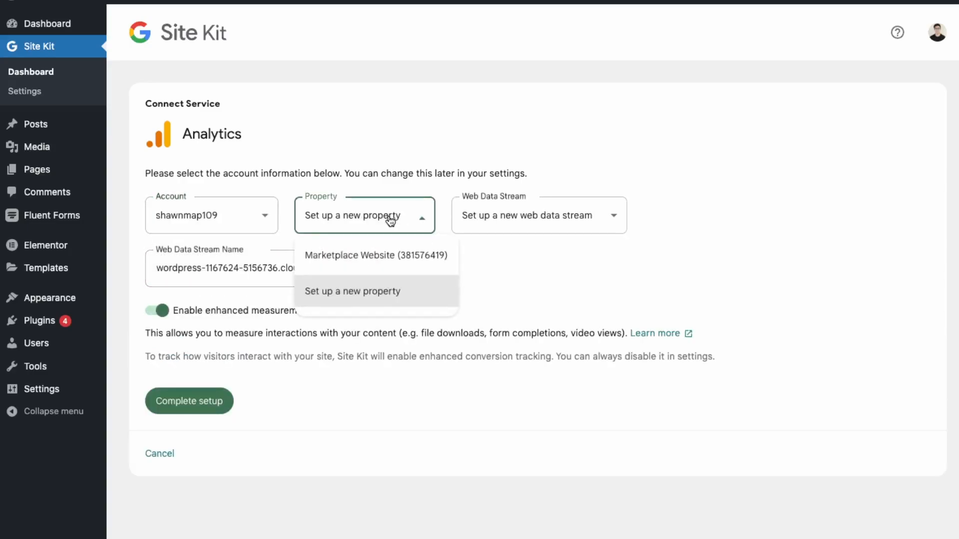
left_click(529, 293)
left_click(517, 217)
left_click(684, 283)
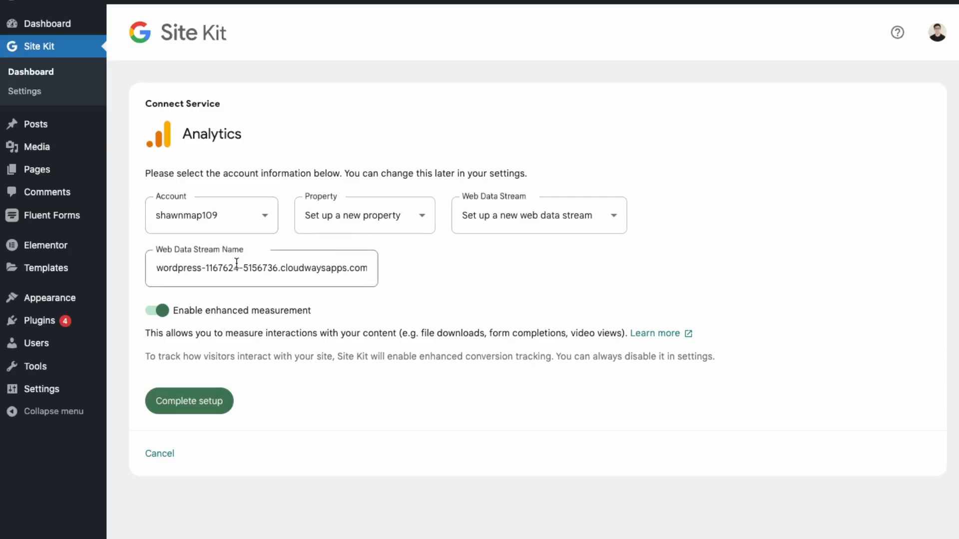
left_click(206, 405)
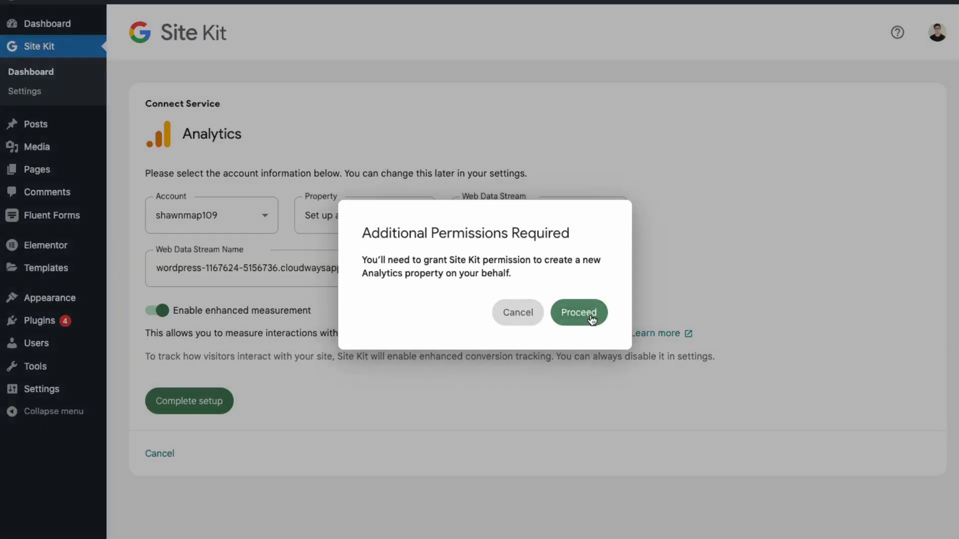
left_click(588, 324)
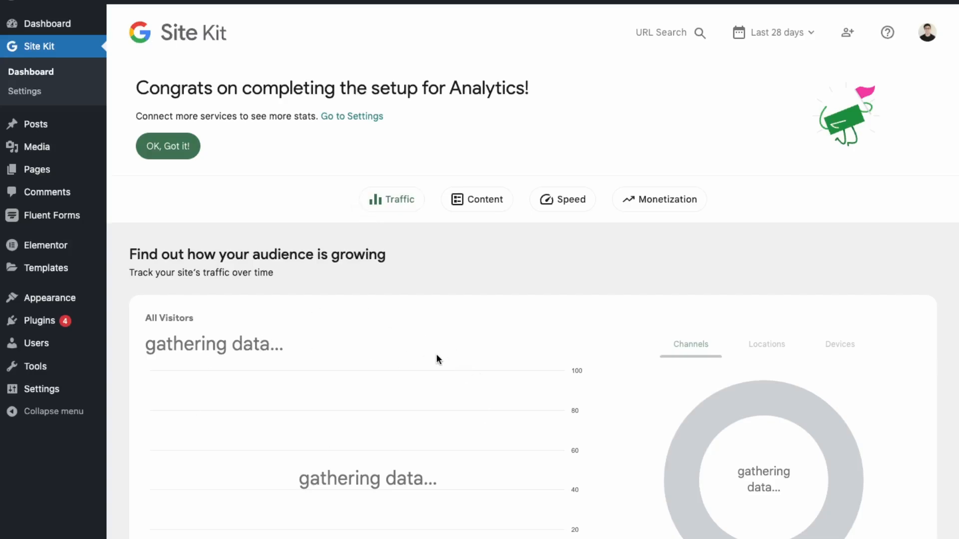
Step: Review the traffic, content and monetization sections of the Site Kit dashboard, and put off connecting AdSense
left_click(420, 203)
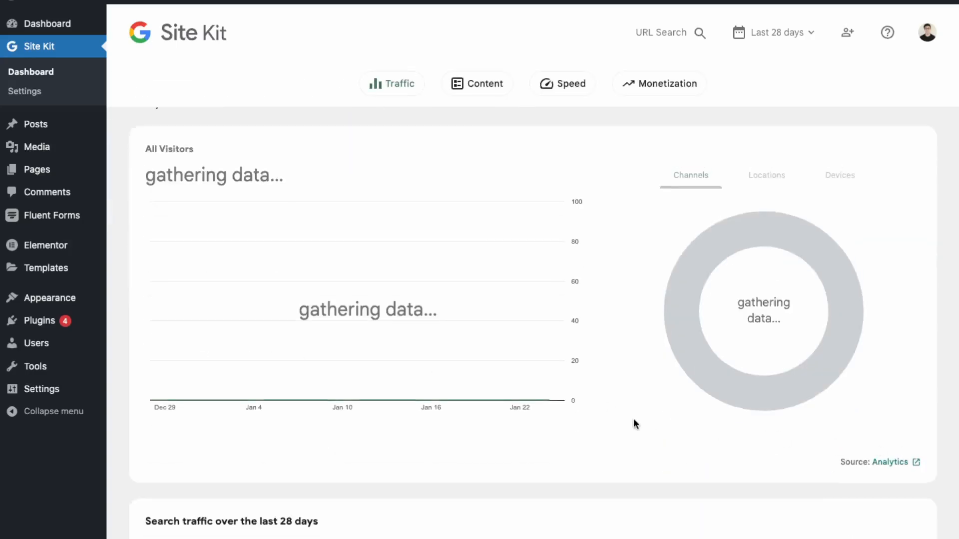
scroll(635, 423, "down", 3)
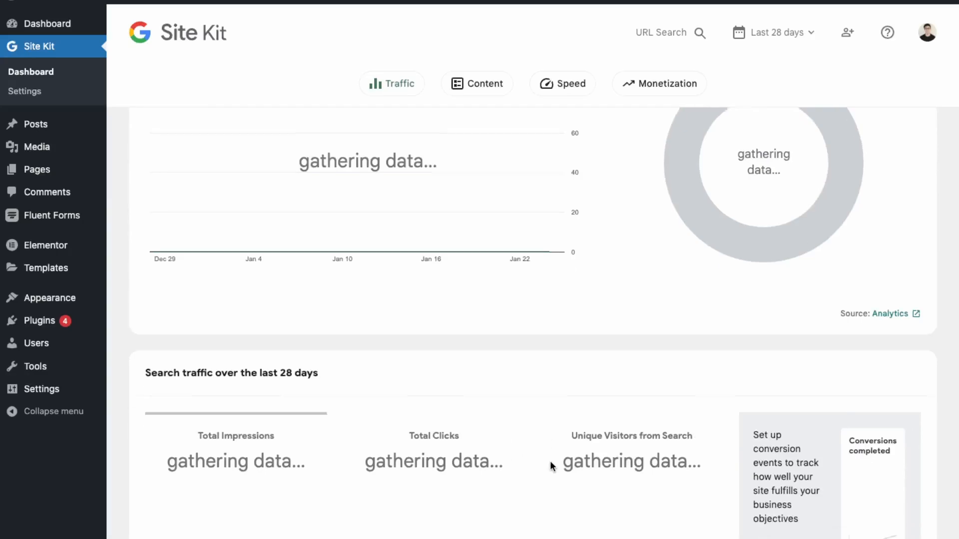
scroll(550, 460, "up", 7)
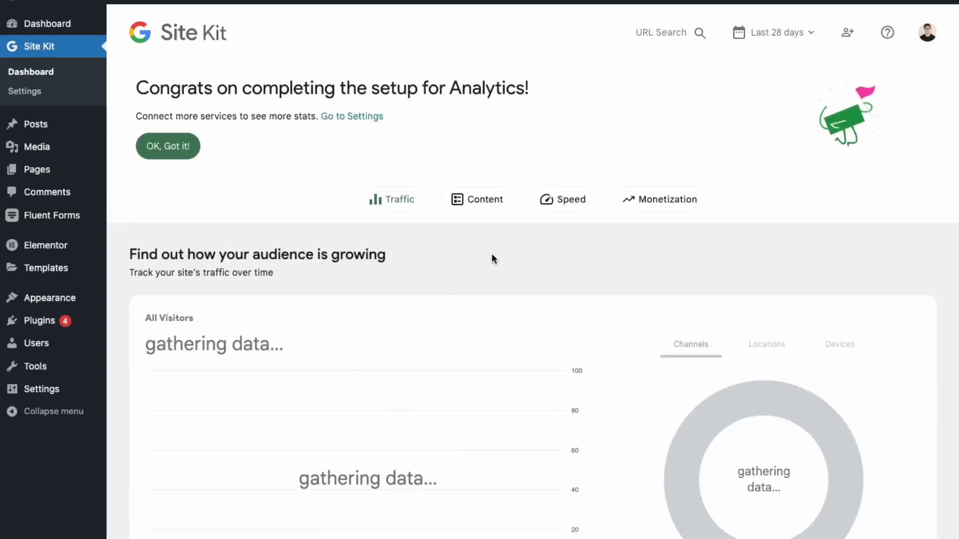
left_click(477, 200)
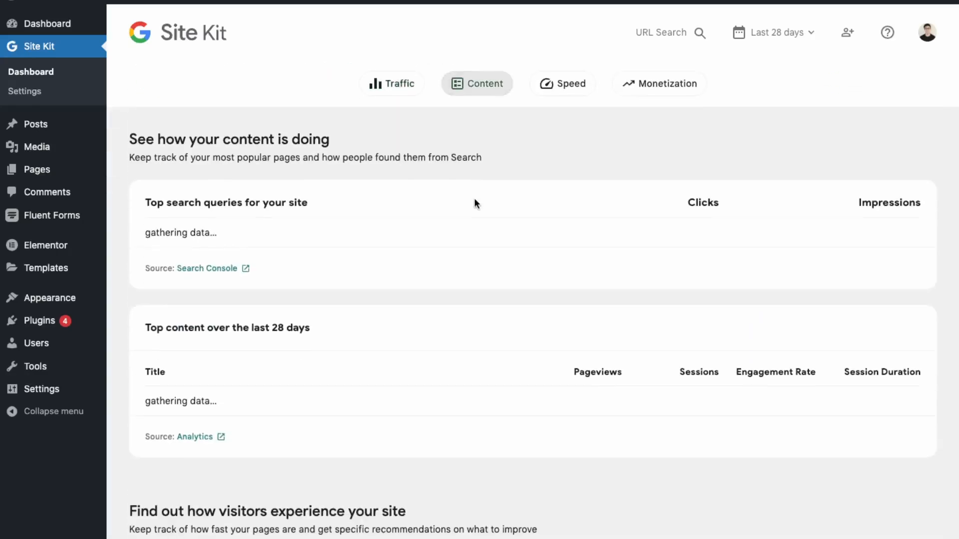
scroll(421, 434, "down", 10)
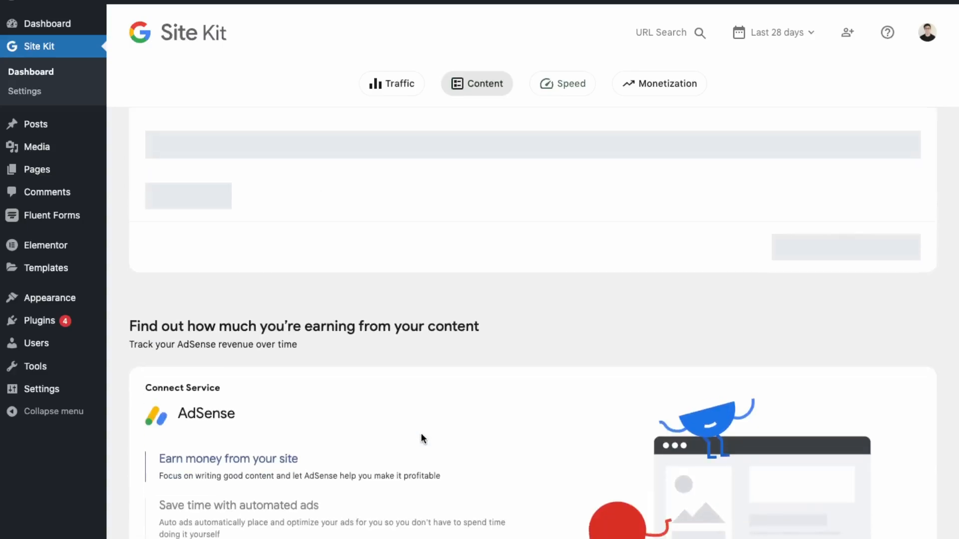
scroll(421, 433, "down", 4)
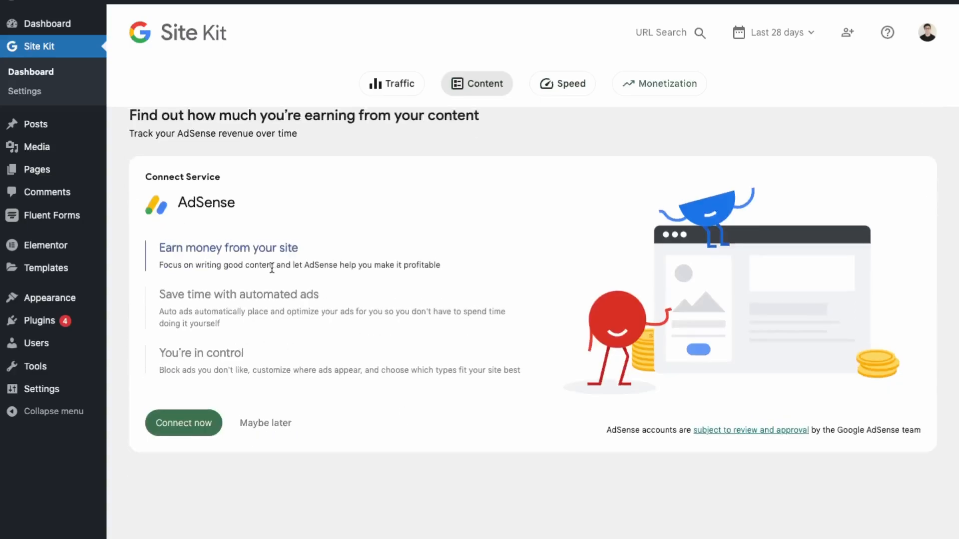
scroll(240, 250, "up", 1)
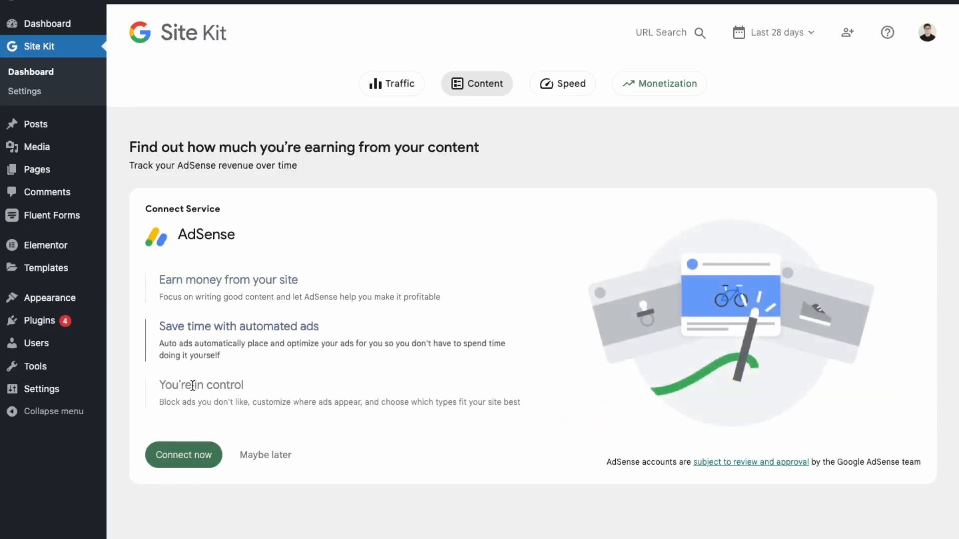
left_click(285, 452)
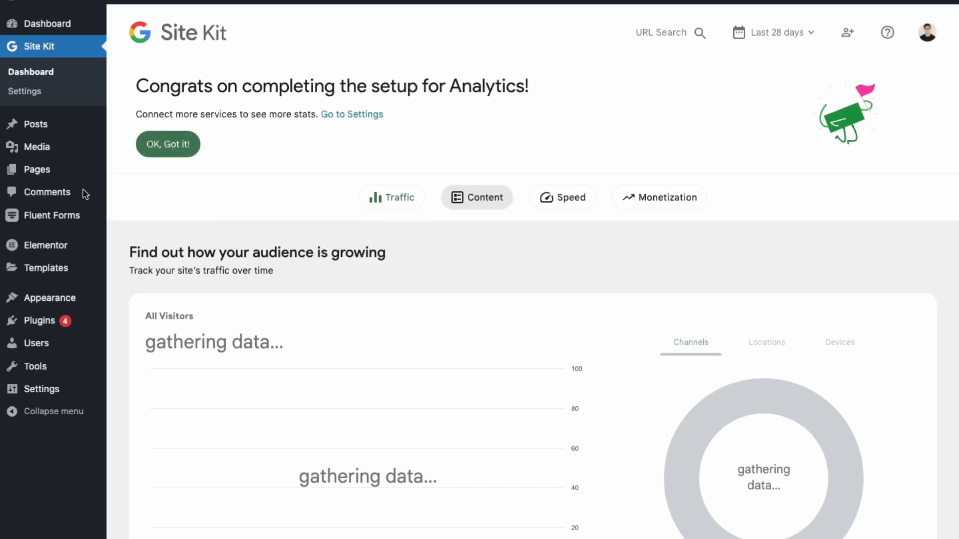
Step: Search the plugin directory for "yoast seo", and install and activate the Yoast SEO plugin
mouse_move(90, 305)
mouse_move(56, 324)
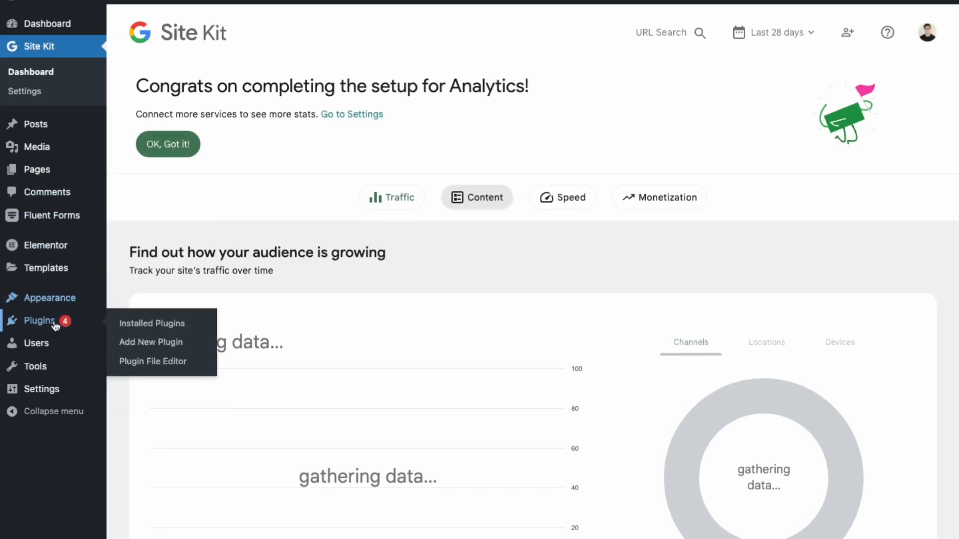
left_click(167, 342)
left_click(745, 66)
type("yoast seo")
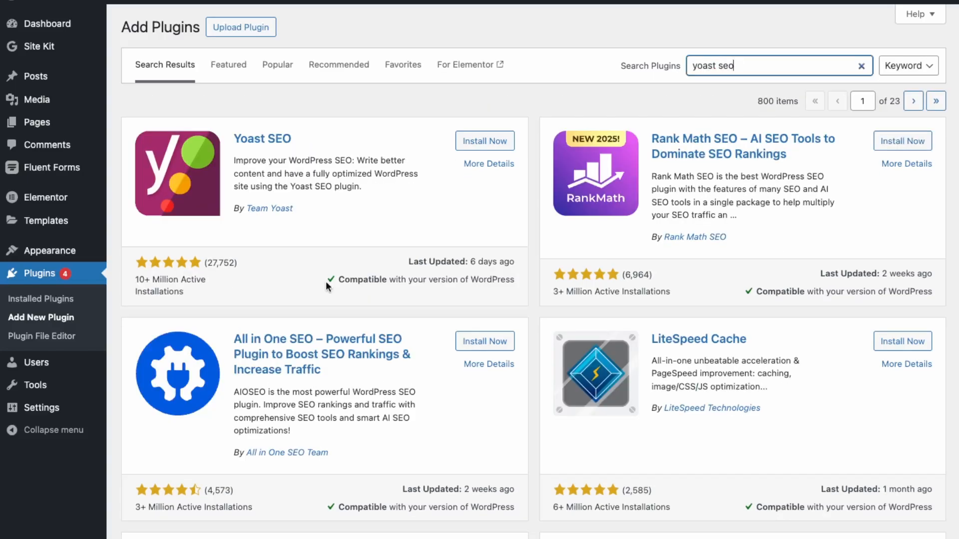
left_click(482, 143)
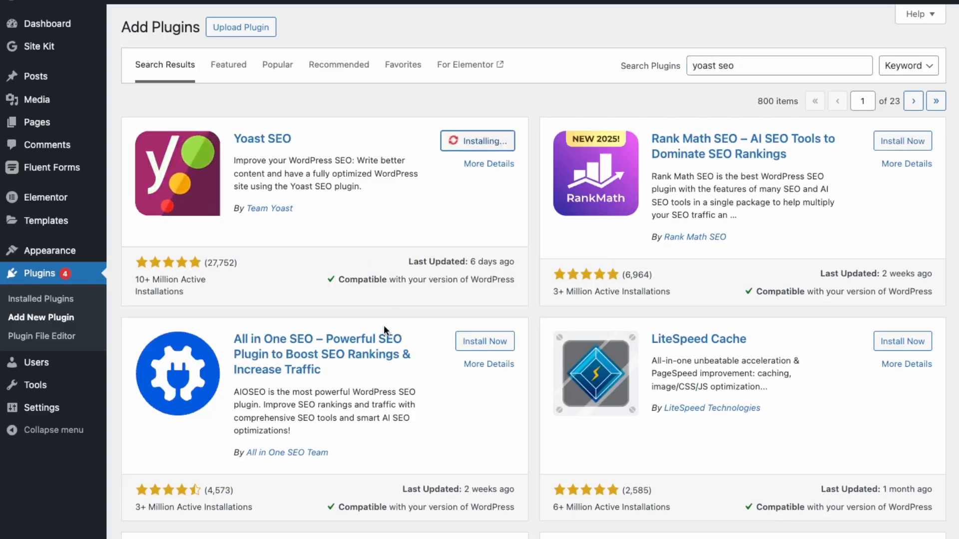
left_click(490, 142)
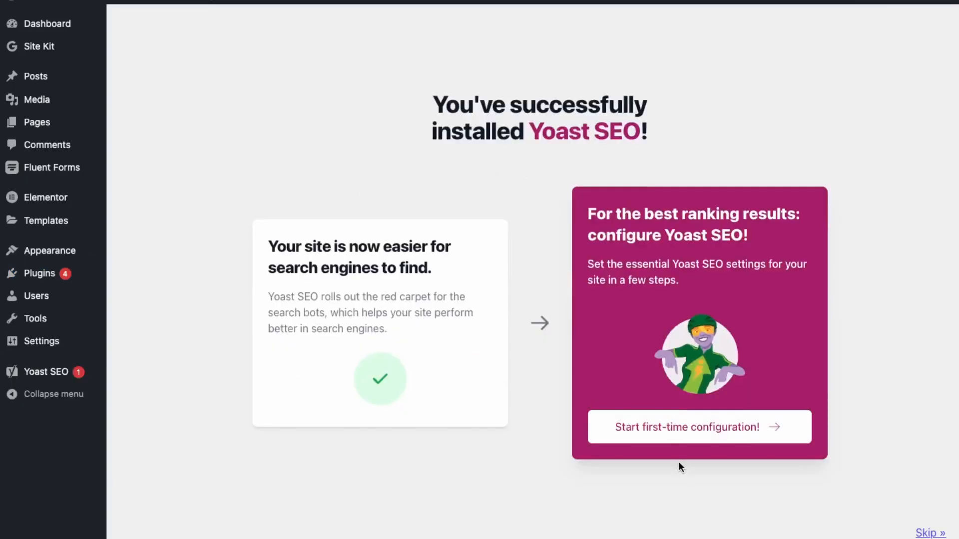
Step: Start the Yoast SEO first-time configuration and complete its SEO data optimization stage
left_click(702, 434)
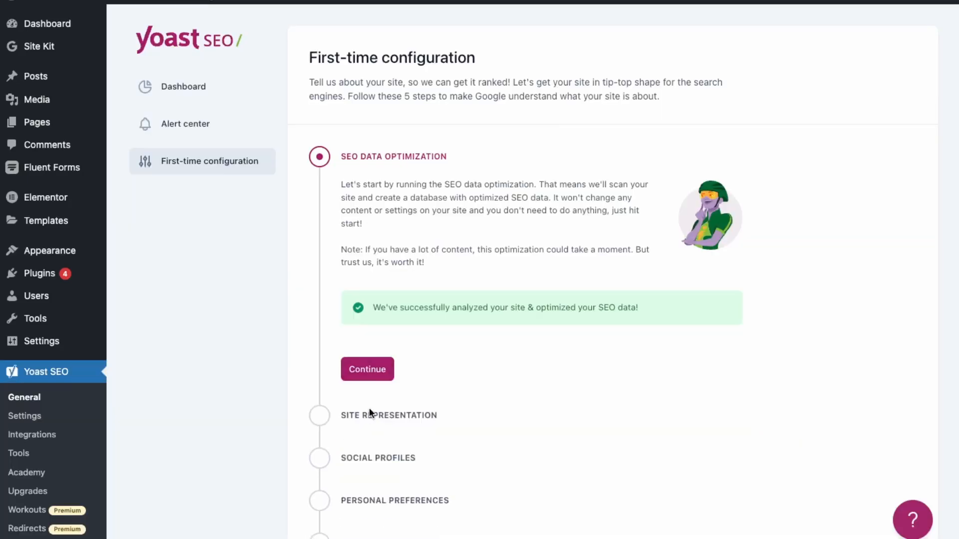
left_click(370, 369)
Step: Save the site representation as an Organization with the prefilled name and logo, and continue past social profiles without adding accounts
scroll(436, 338, "down", 2)
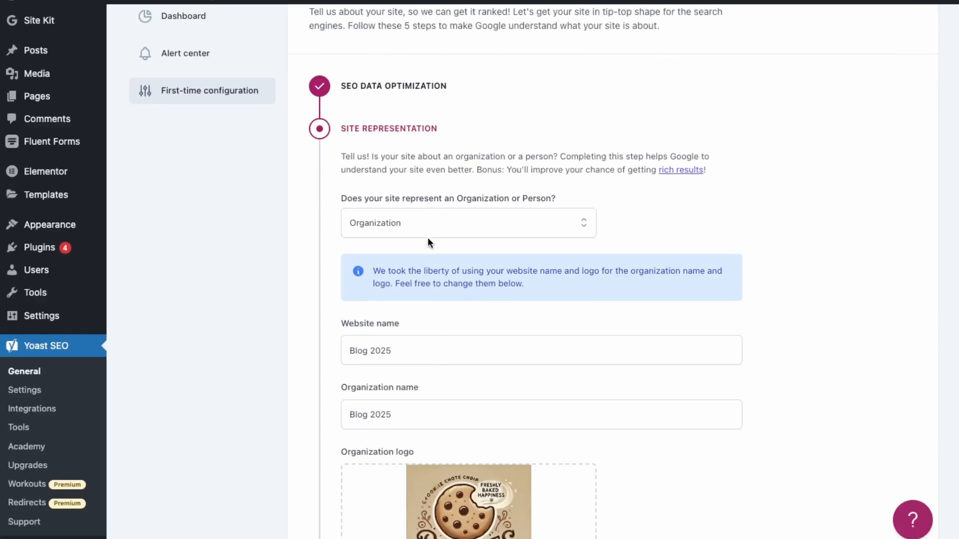
scroll(478, 392, "down", 2)
scroll(478, 389, "up", 3)
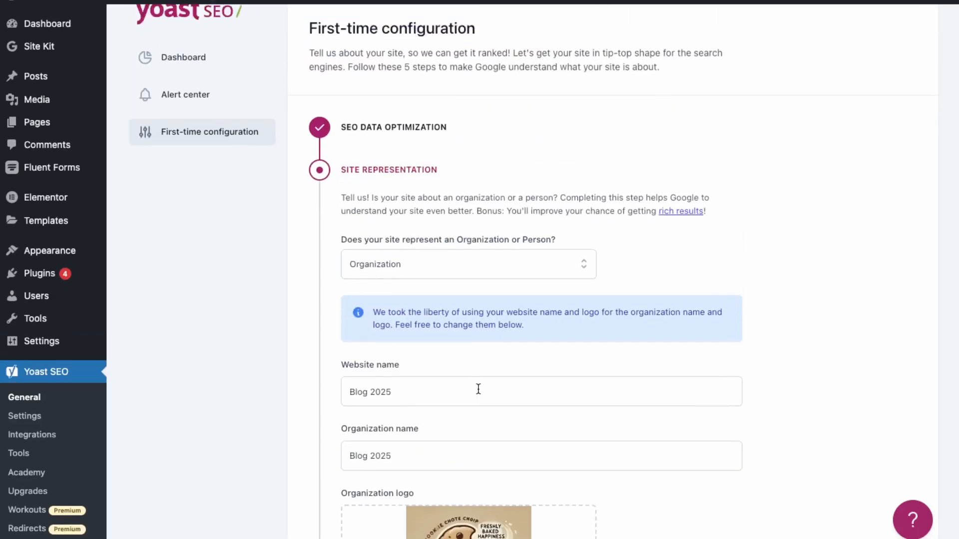
left_click(429, 270)
left_click(426, 293)
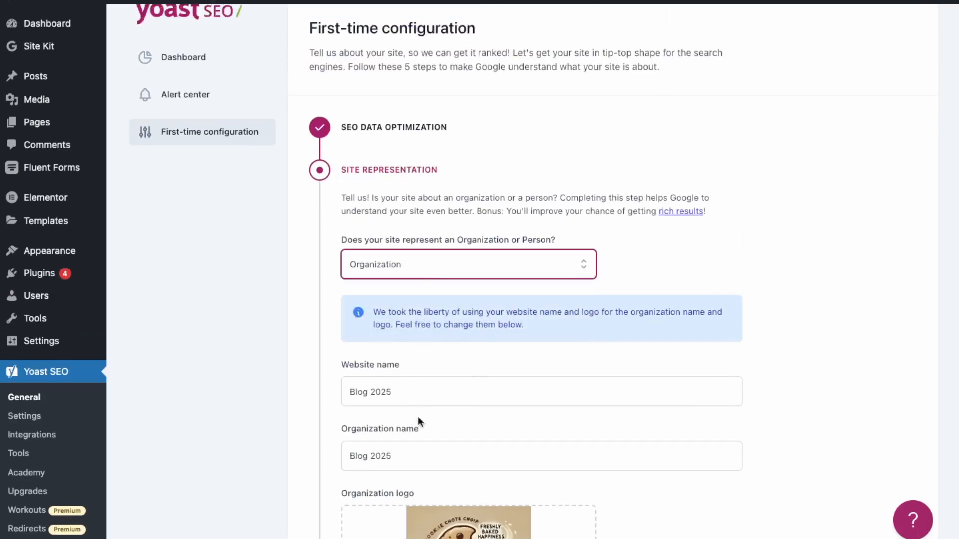
scroll(413, 392, "down", 5)
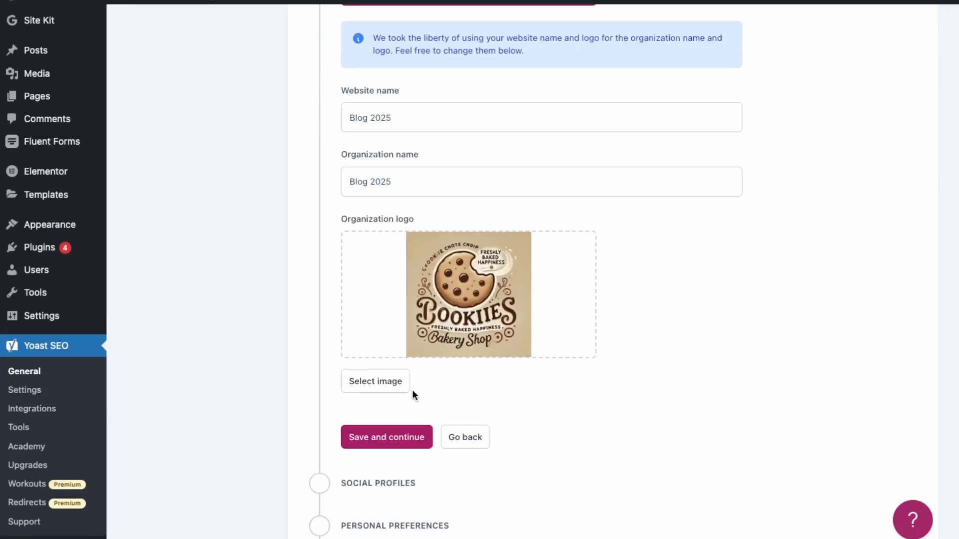
left_click(408, 449)
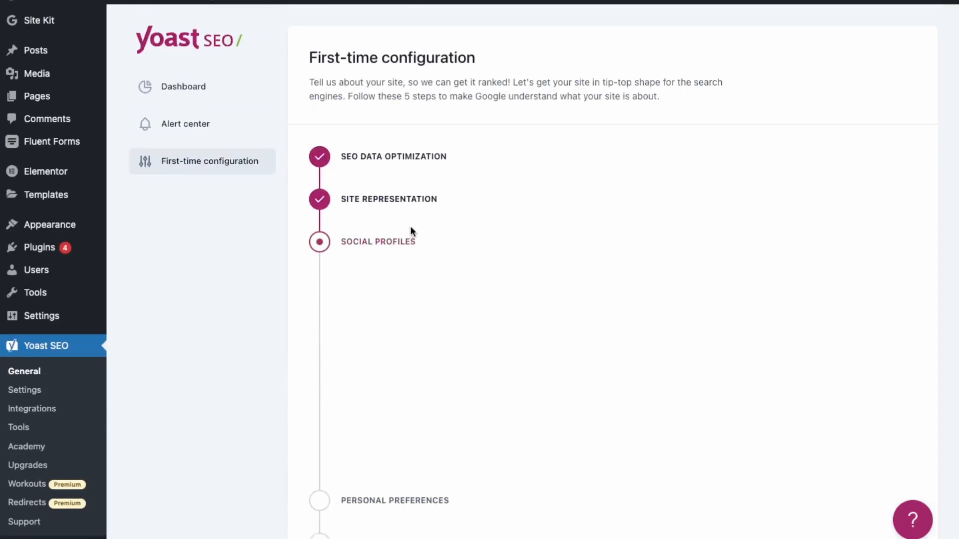
scroll(494, 434, "down", 1)
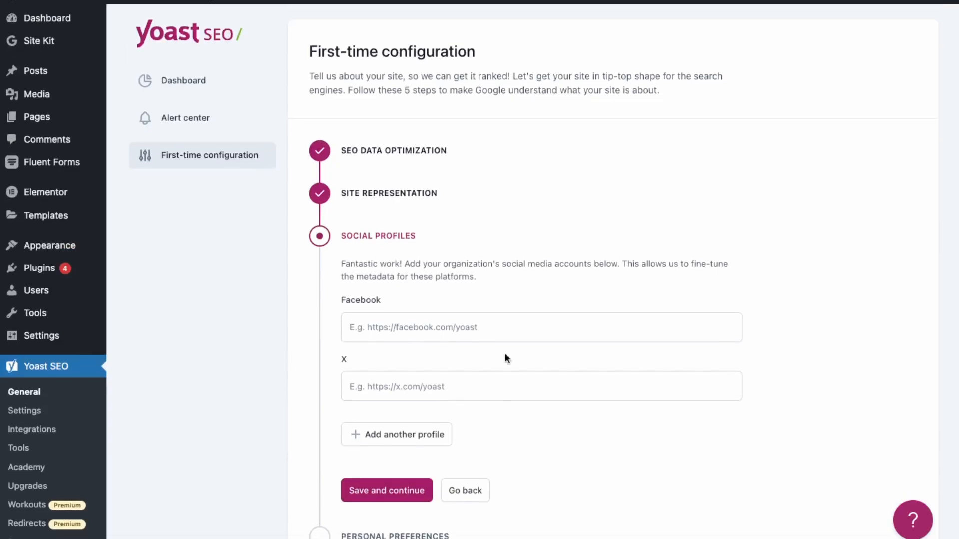
left_click(383, 502)
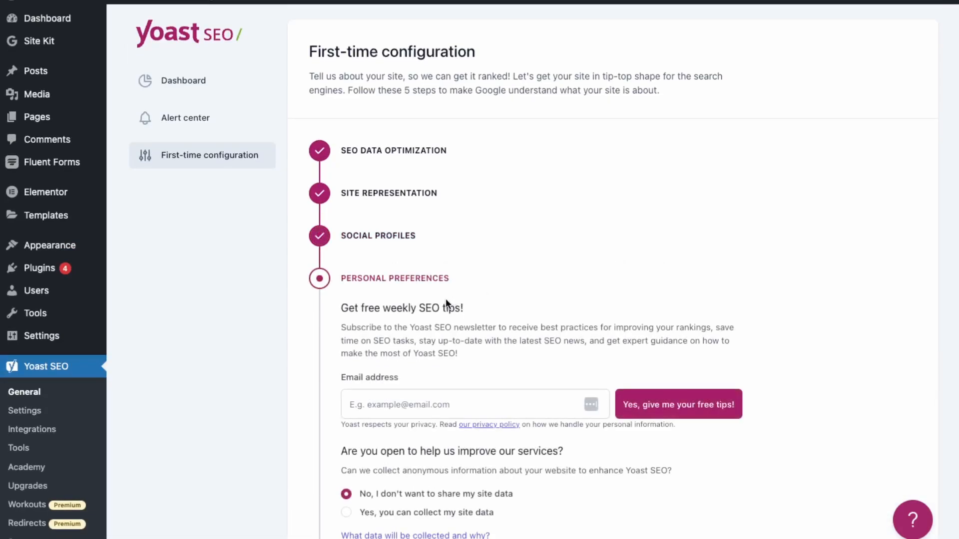
Step: Complete the personal preferences without subscribing to the newsletter or sharing site data, and go to the Yoast SEO dashboard
scroll(454, 448, "down", 5)
left_click(390, 424)
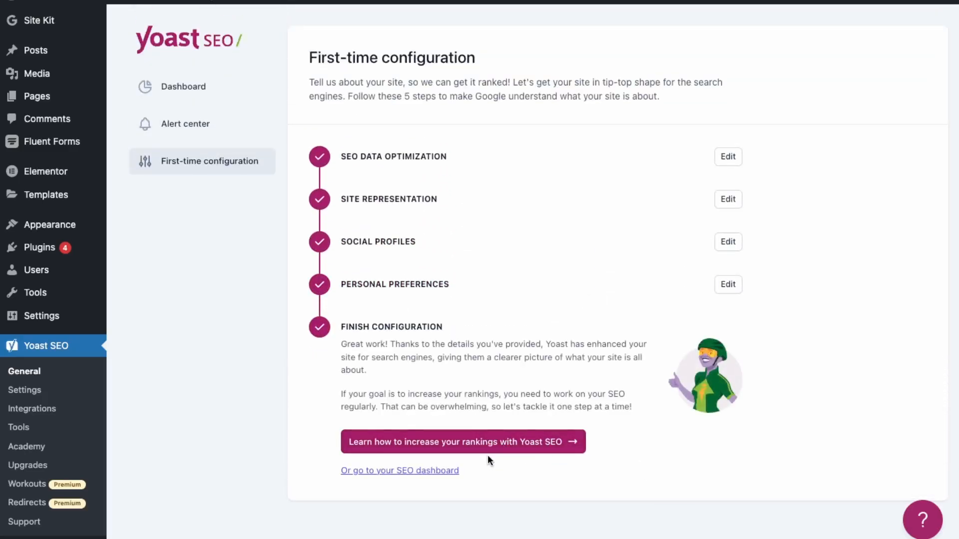
left_click(428, 474)
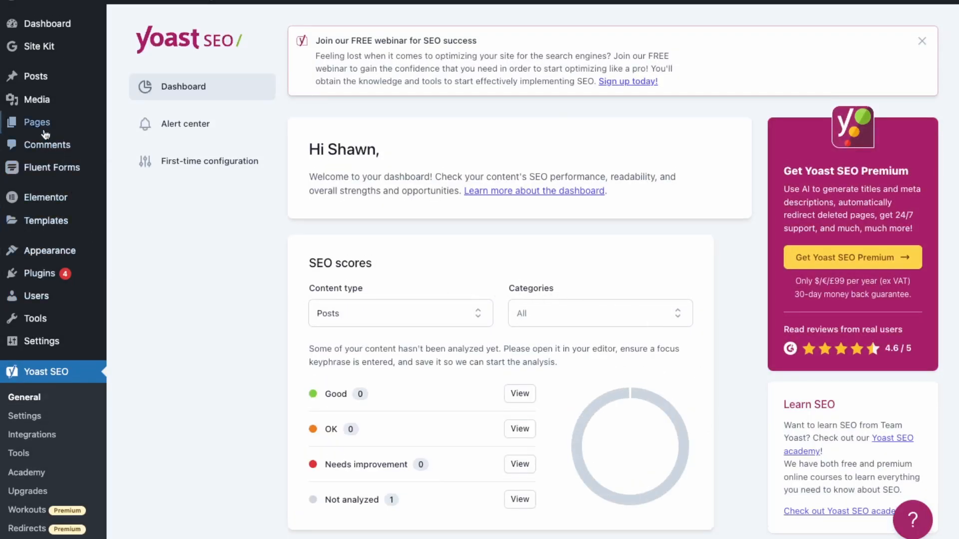
Step: Open the Homepage from the list of all pages for editing
mouse_move(45, 130)
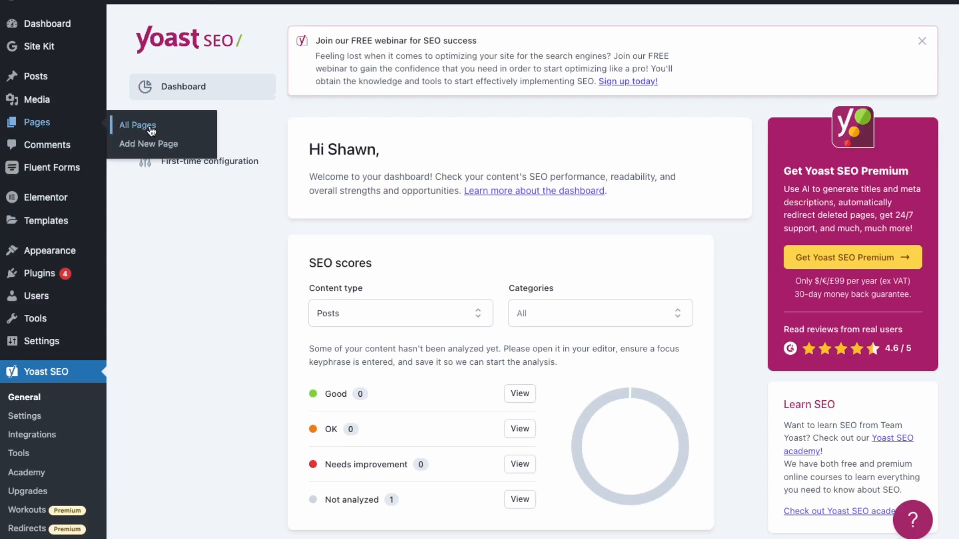
left_click(138, 125)
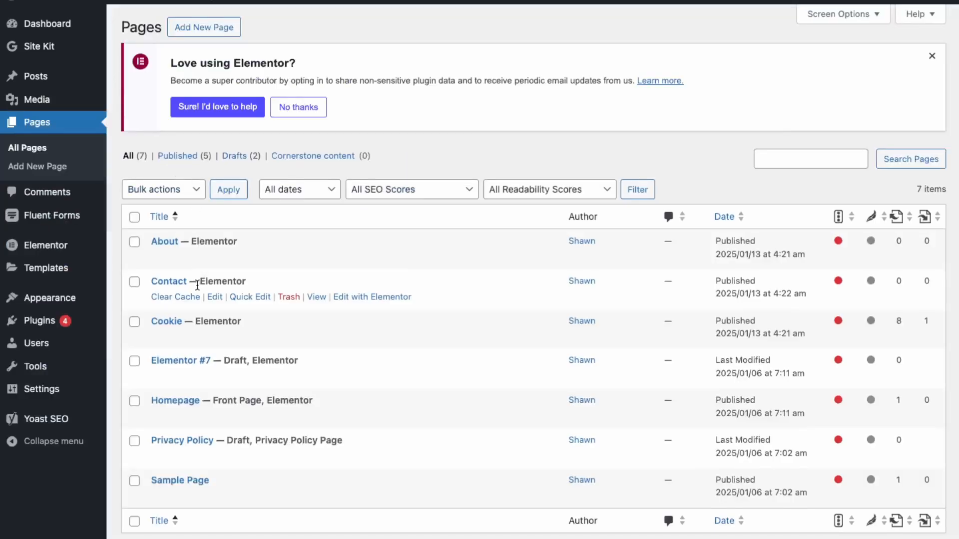
left_click(214, 417)
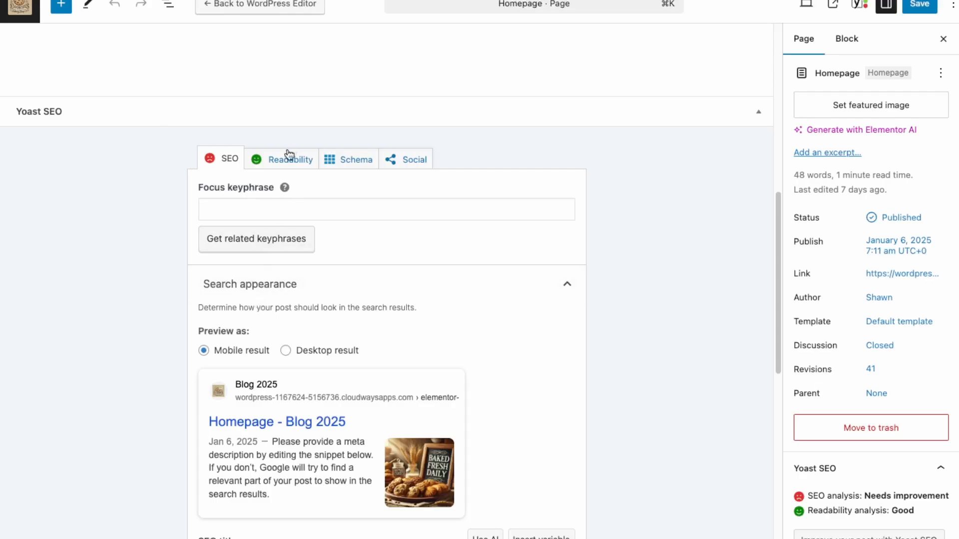
Step: Examine the Homepage's SEO title, slug and meta description fields, and preview its search appearance as a desktop and a mobile result
scroll(274, 456, "down", 6)
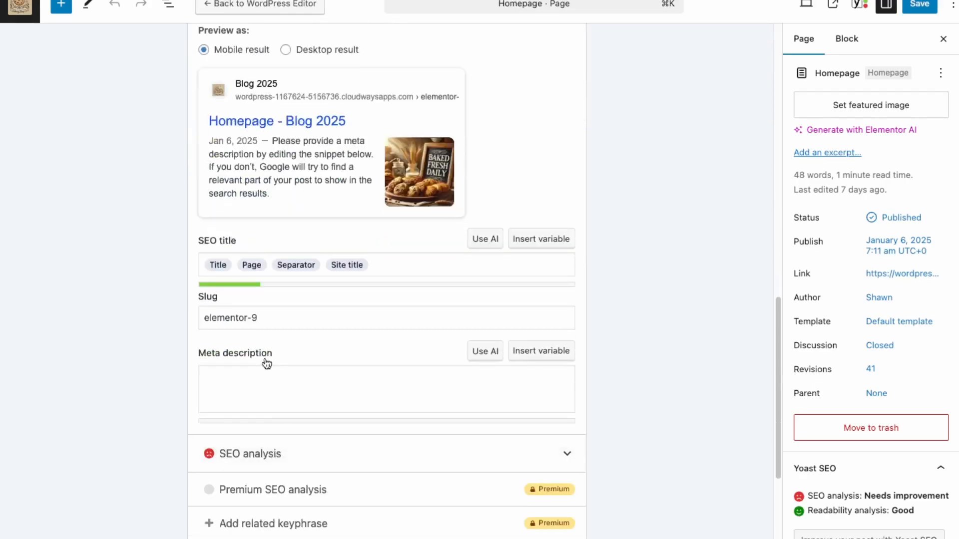
left_click_drag(271, 316, 308, 320)
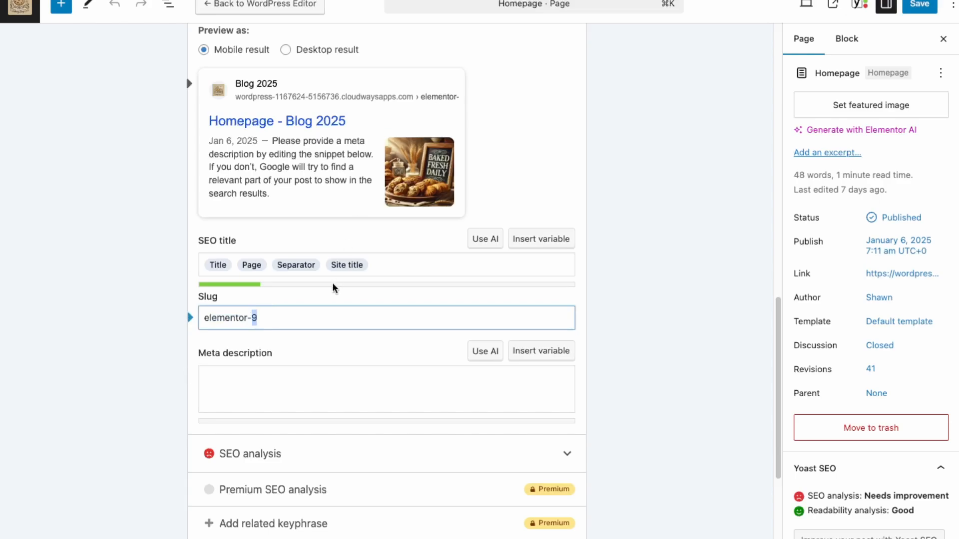
left_click(303, 380)
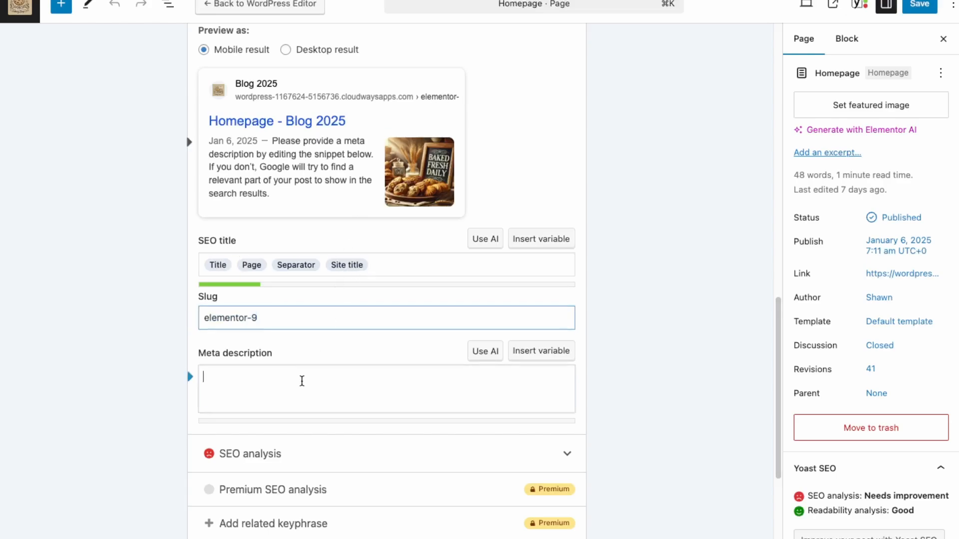
scroll(283, 147, "up", 1)
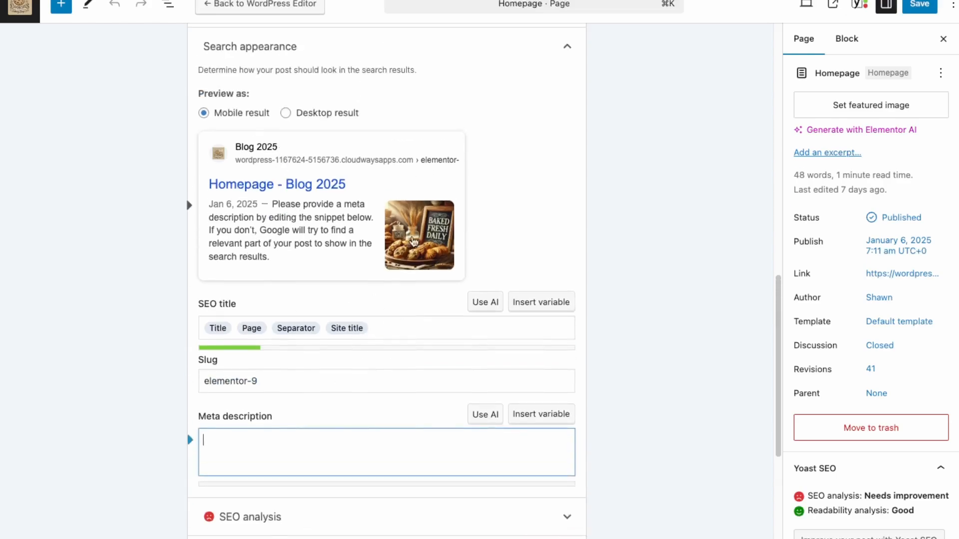
left_click(321, 114)
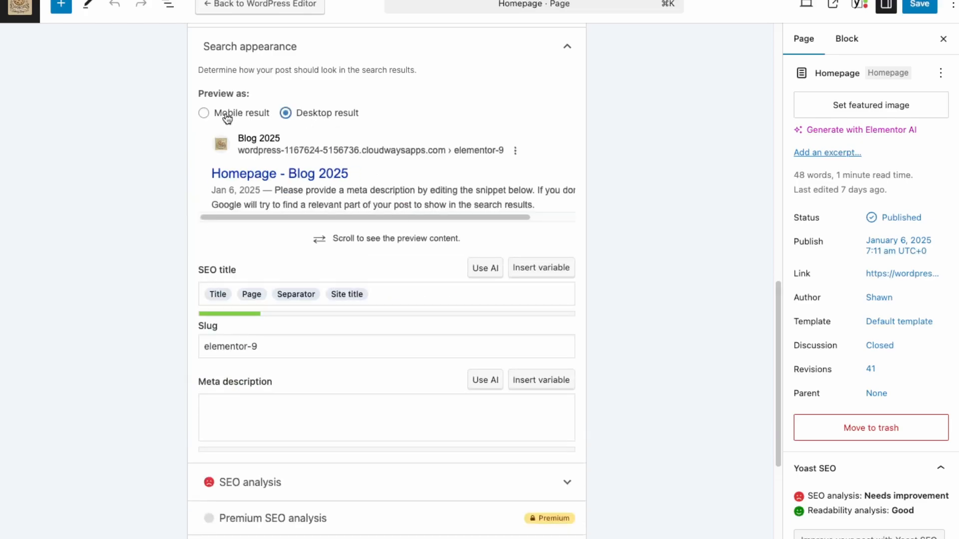
left_click(227, 115)
Step: Review the Homepage's remaining Yoast SEO sections, from focus keyphrase to SEO analysis, cornerstone content and advanced options
scroll(299, 332, "down", 3)
scroll(370, 385, "down", 2)
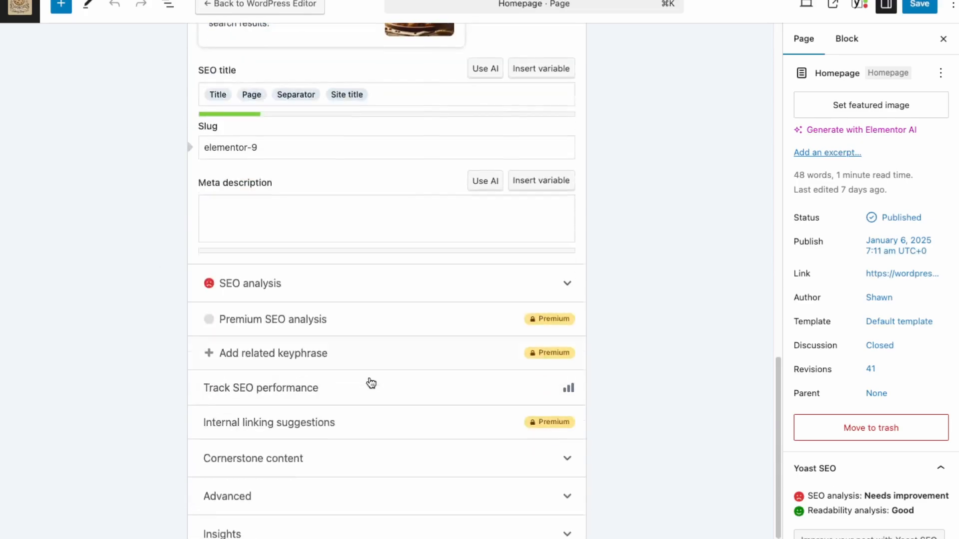
scroll(313, 363, "up", 6)
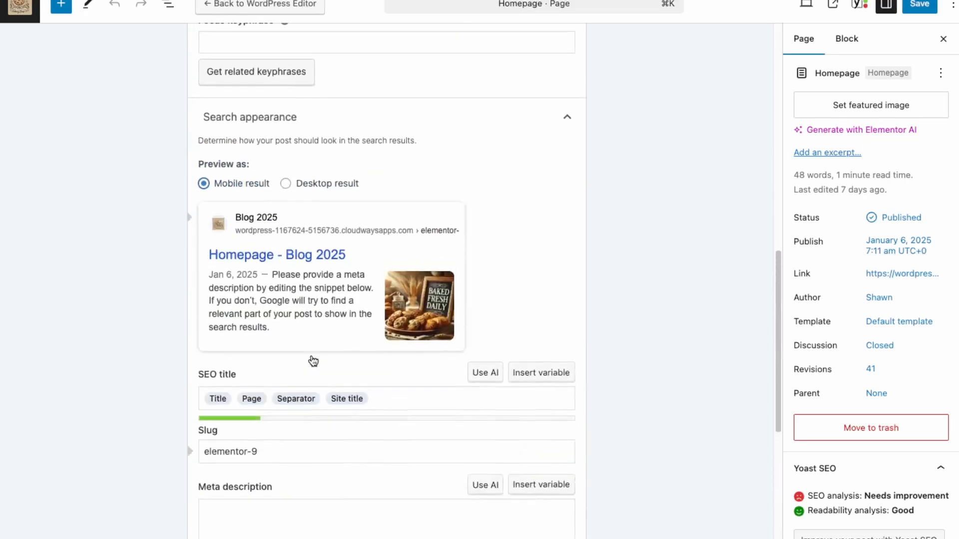
scroll(313, 362, "down", 4)
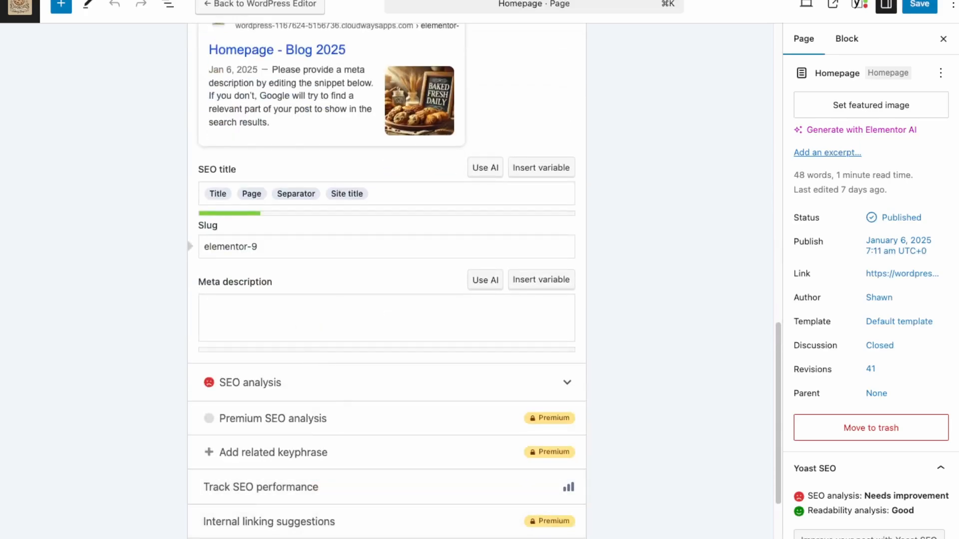
scroll(288, 507, "up", 4)
scroll(287, 504, "down", 4)
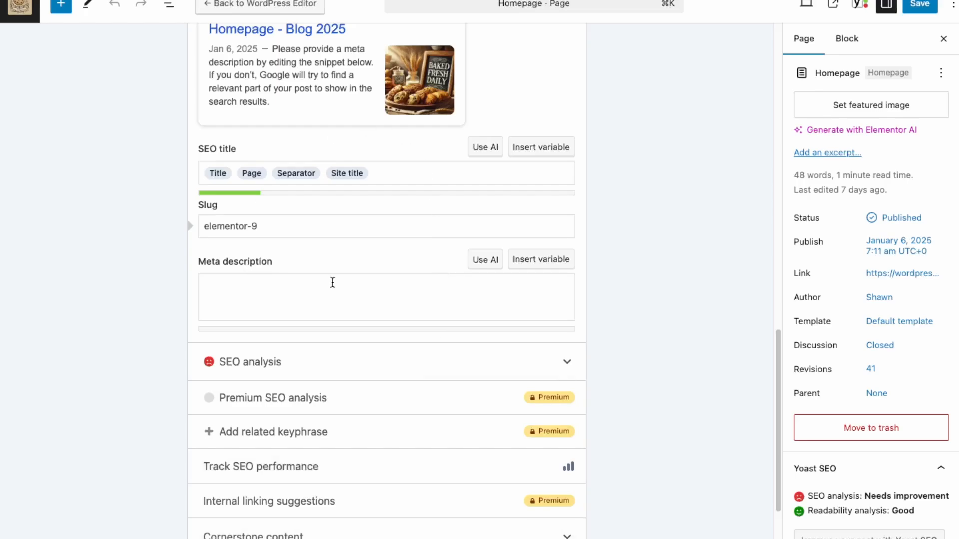
scroll(407, 271, "up", 4)
scroll(432, 267, "up", 4)
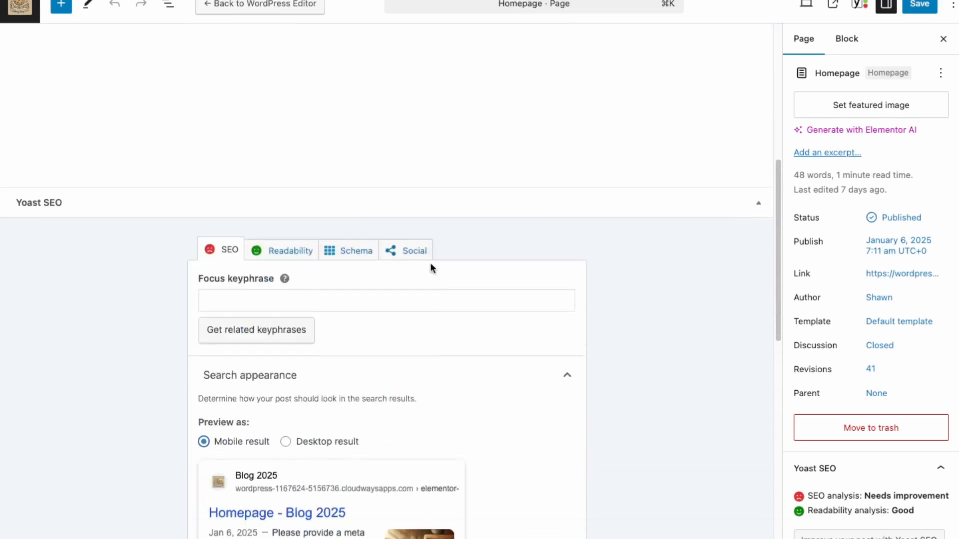
scroll(360, 269, "down", 1)
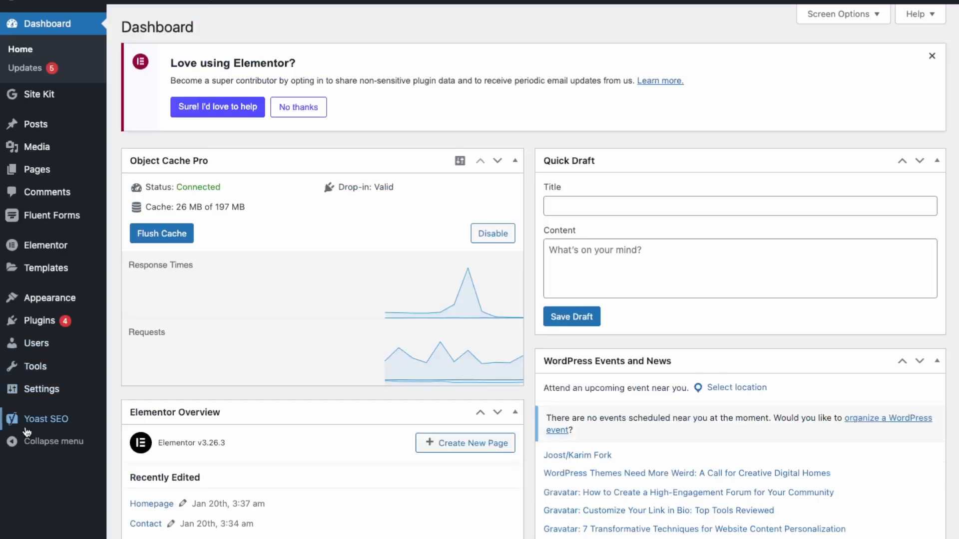
Step: Look through the Yoast SEO site features, search the settings for "sitemap", and view the site's XML sitemap
mouse_move(36, 419)
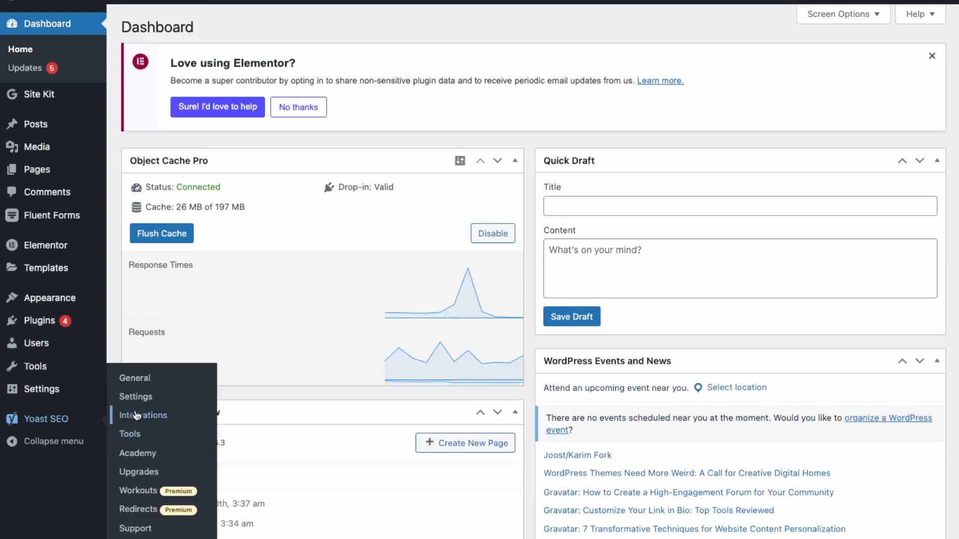
left_click(144, 399)
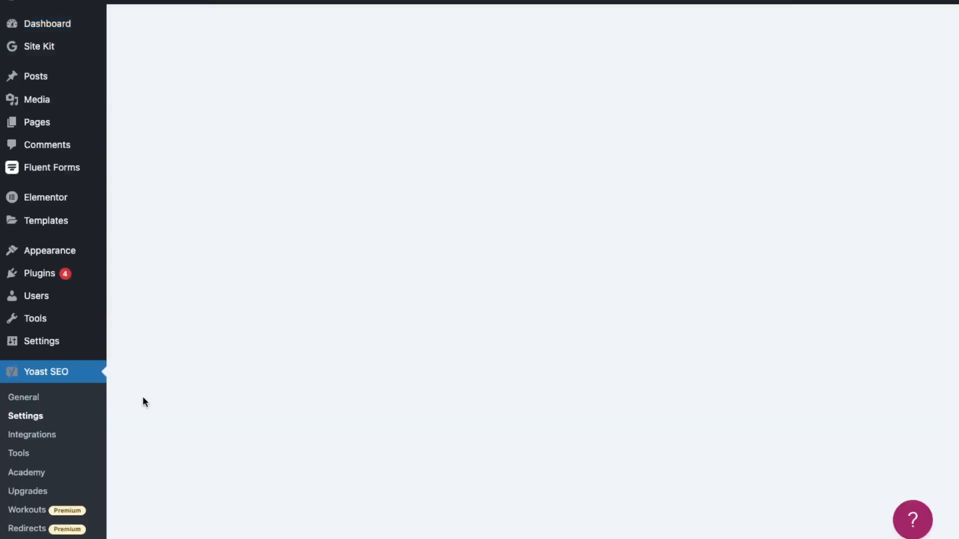
scroll(469, 388, "down", 10)
scroll(470, 388, "up", 5)
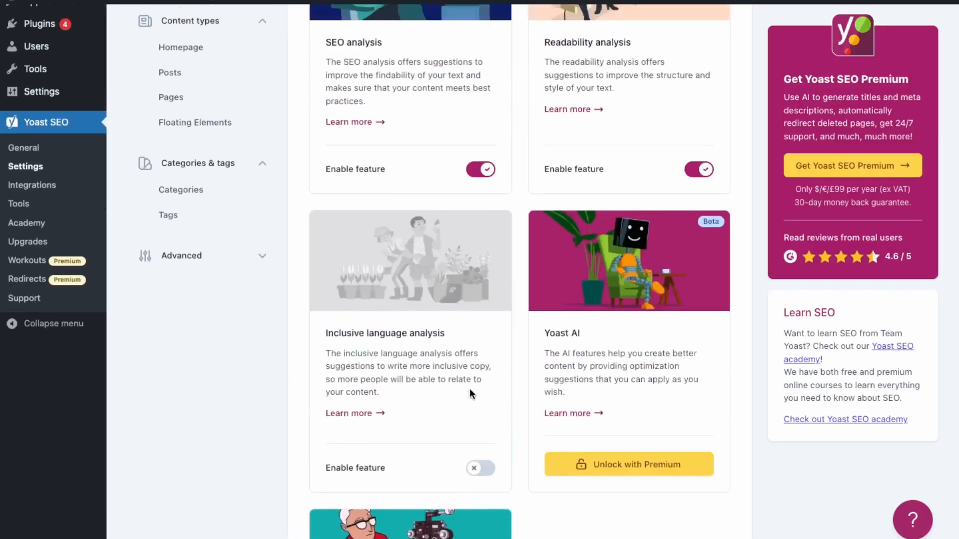
scroll(470, 392, "up", 5)
key("super+k")
type("sitemap")
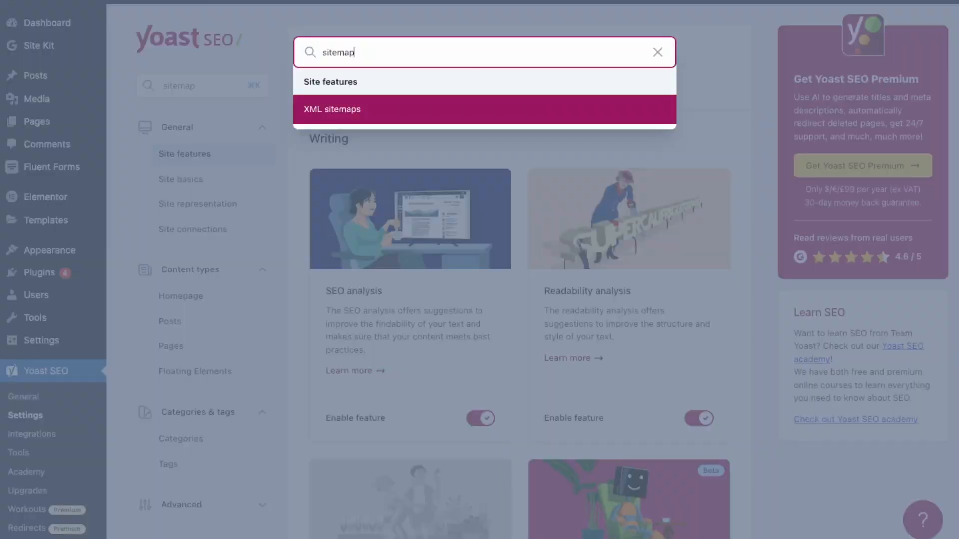
left_click(320, 110)
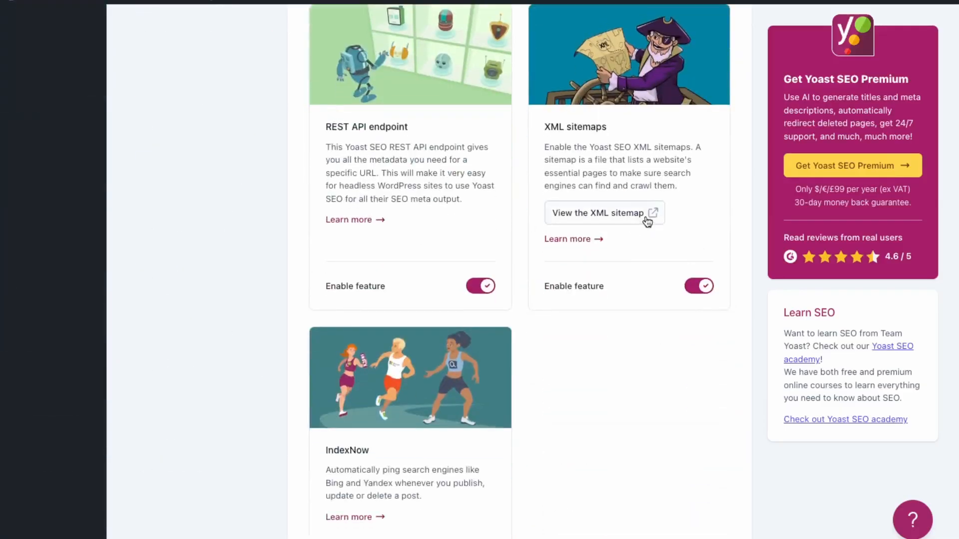
left_click(648, 218)
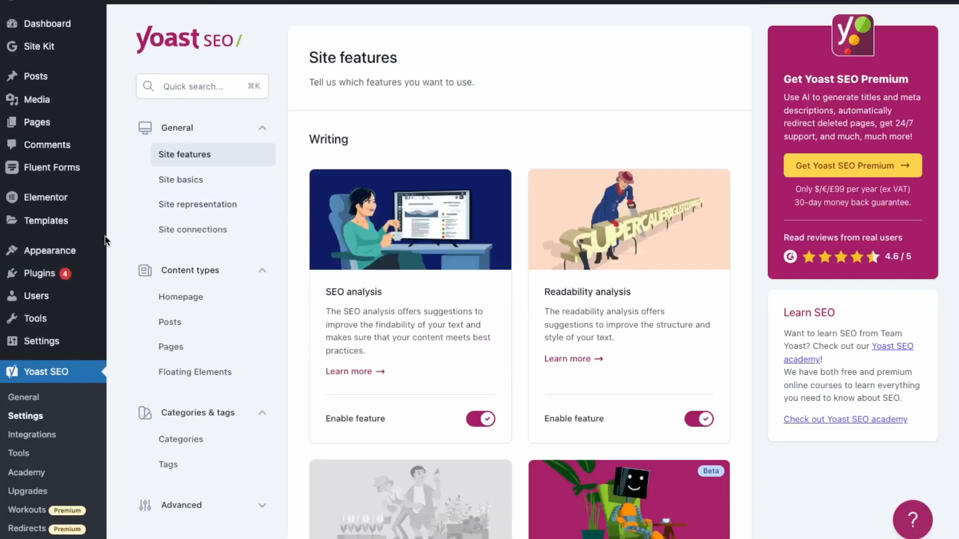
Step: Search the plugin directory for "wordfence", and install and activate Wordfence Security – Firewall, Malware Scan, and Login Security
mouse_move(68, 268)
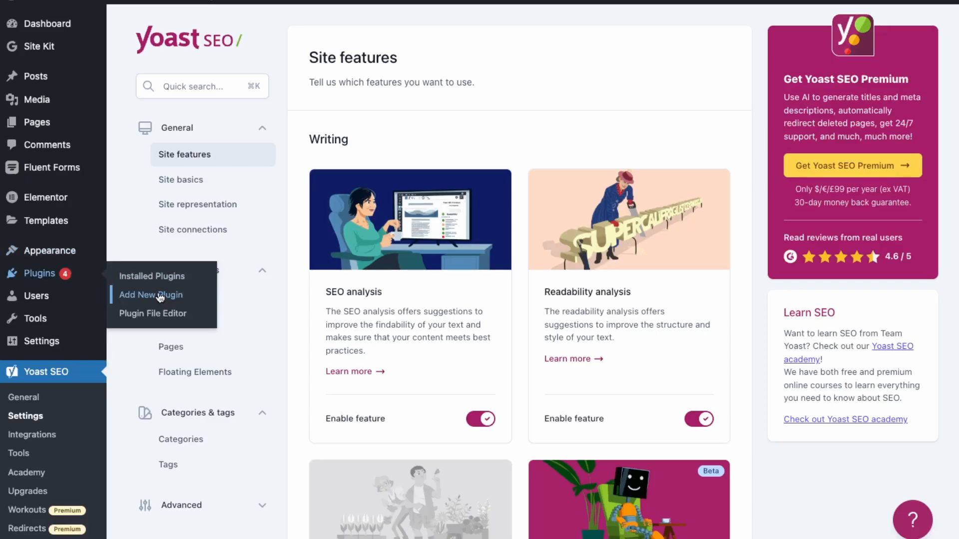
left_click(159, 296)
left_click(773, 67)
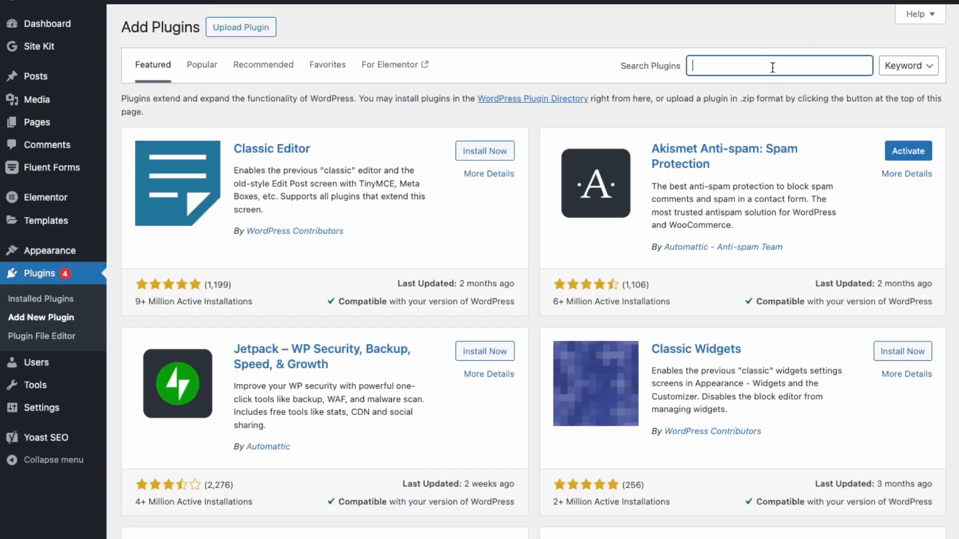
type("wordfence")
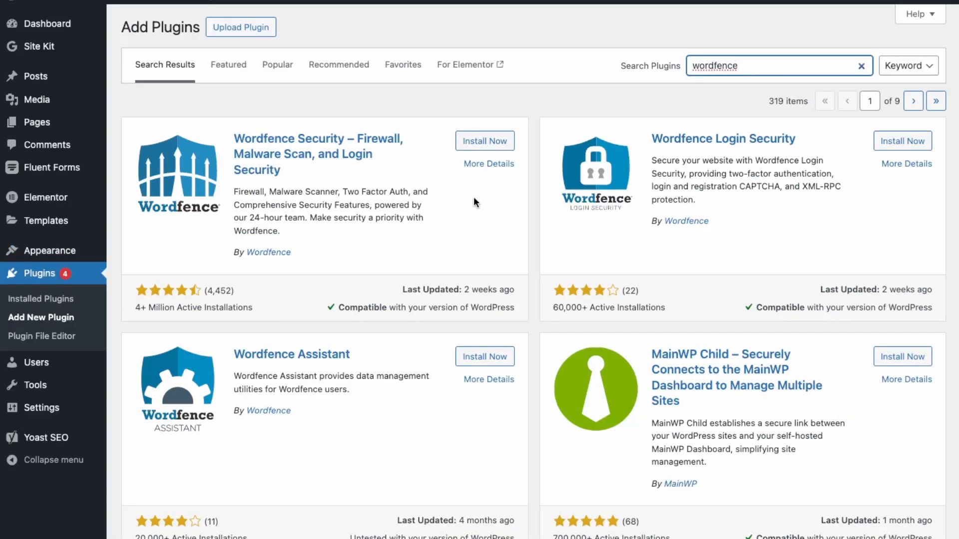
left_click(487, 144)
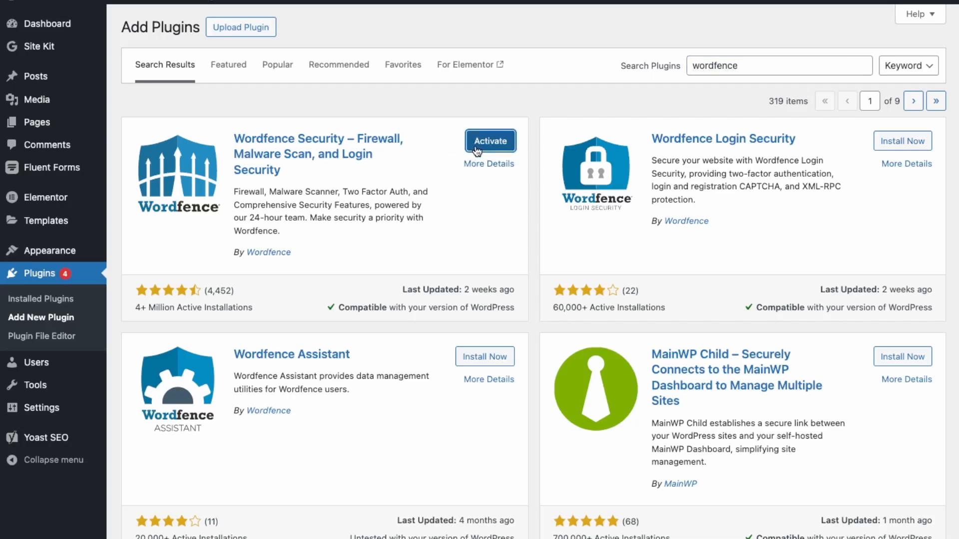
left_click(490, 141)
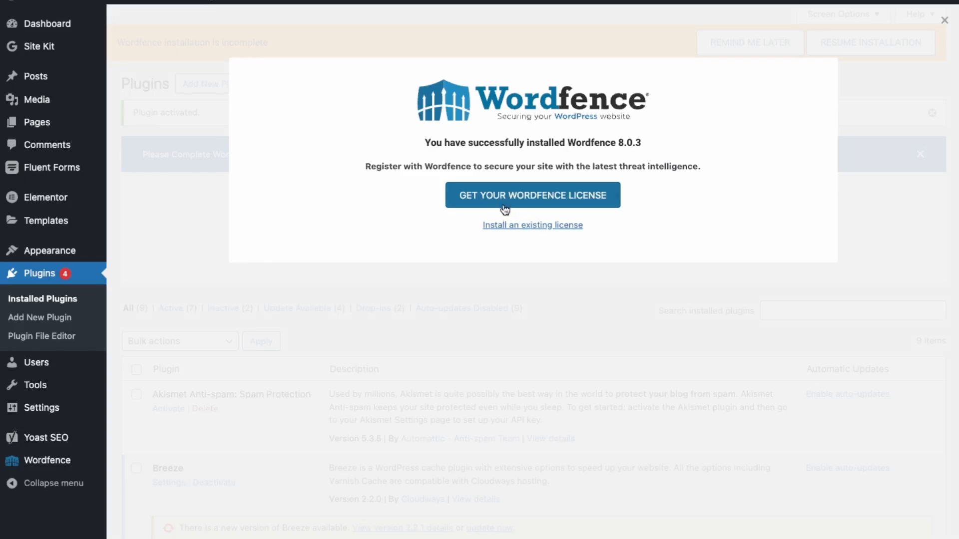
Step: Request a Wordfence Free license, accept the 30-day delayed protection, and register with the site owner's email address
left_click(551, 199)
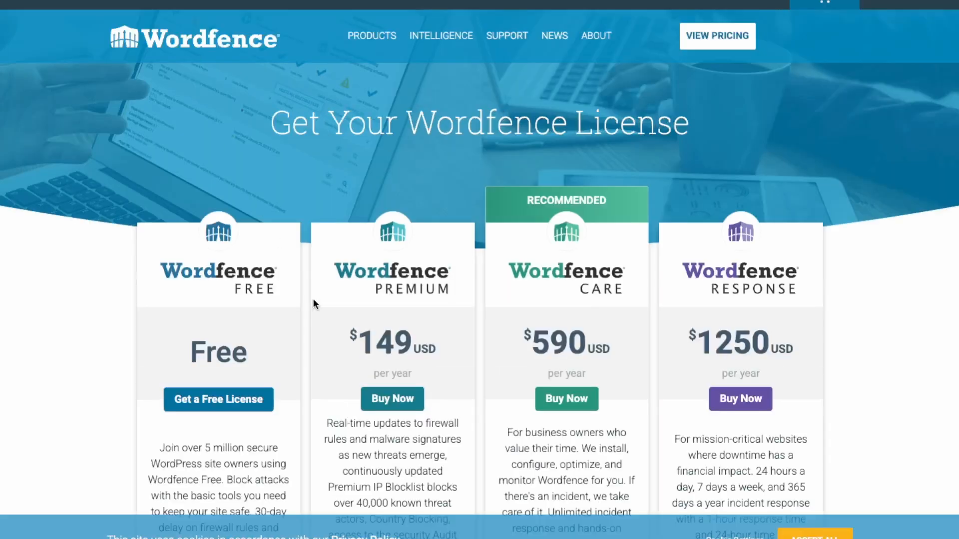
scroll(313, 299, "down", 3)
left_click(239, 240)
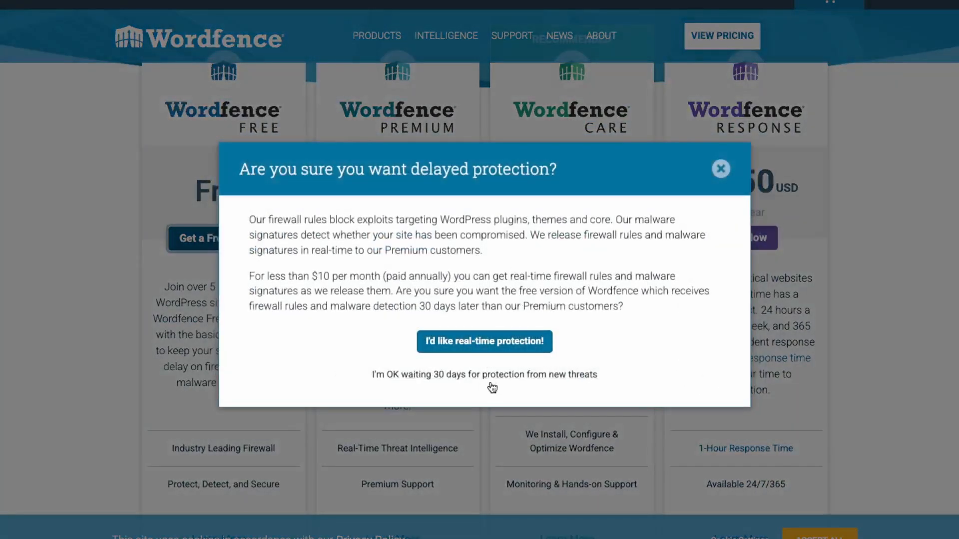
left_click(490, 382)
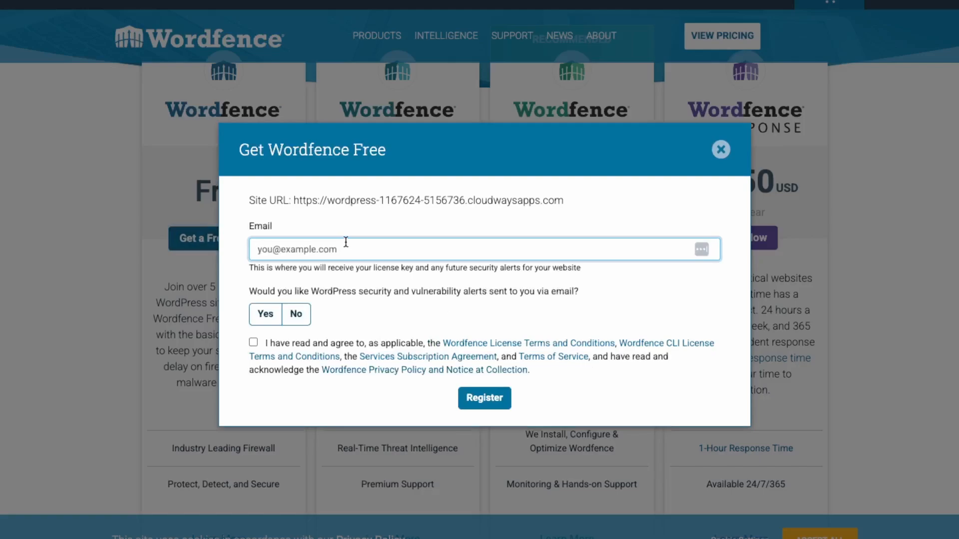
type("d")
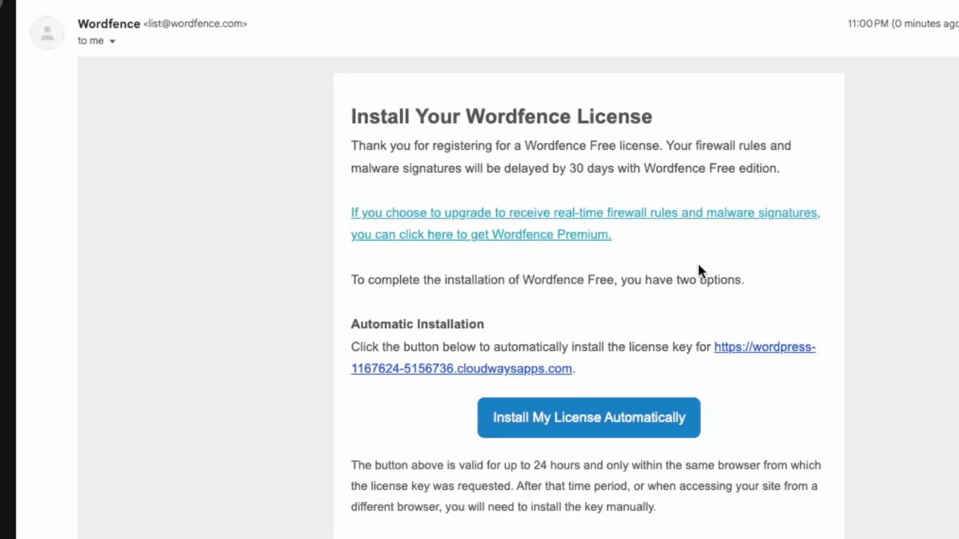
Step: Use the automatic installation in the Wordfence email to install the license on the site with the prefilled email and license key
scroll(634, 460, "down", 4)
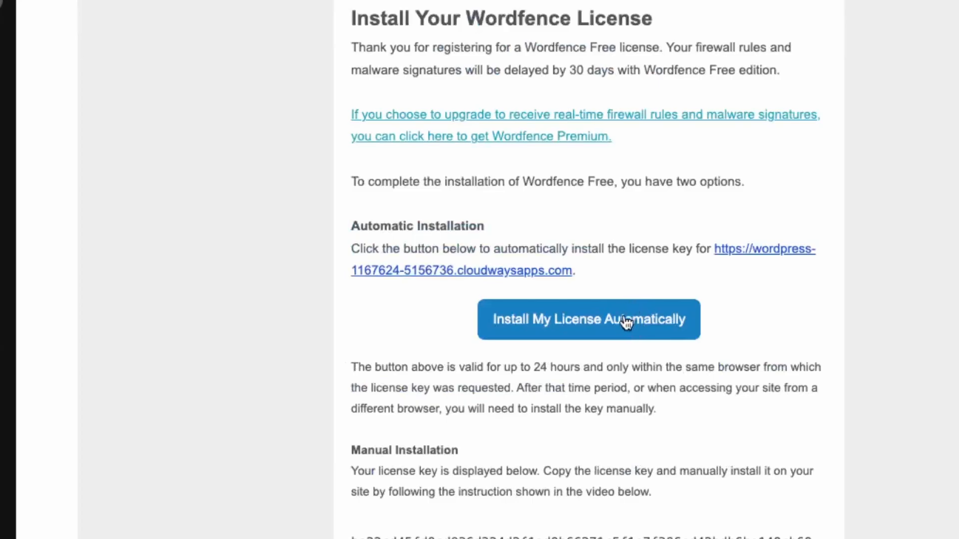
left_click(583, 320)
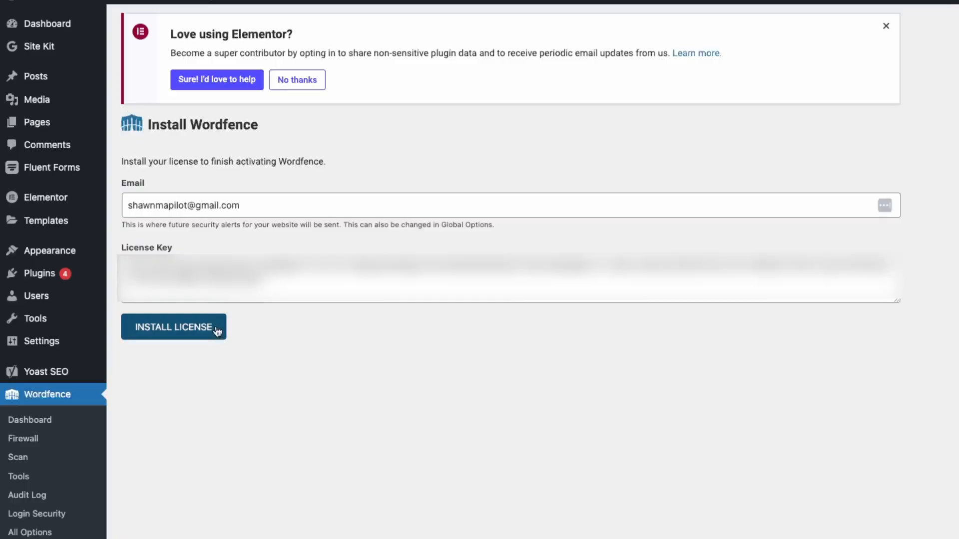
left_click(217, 328)
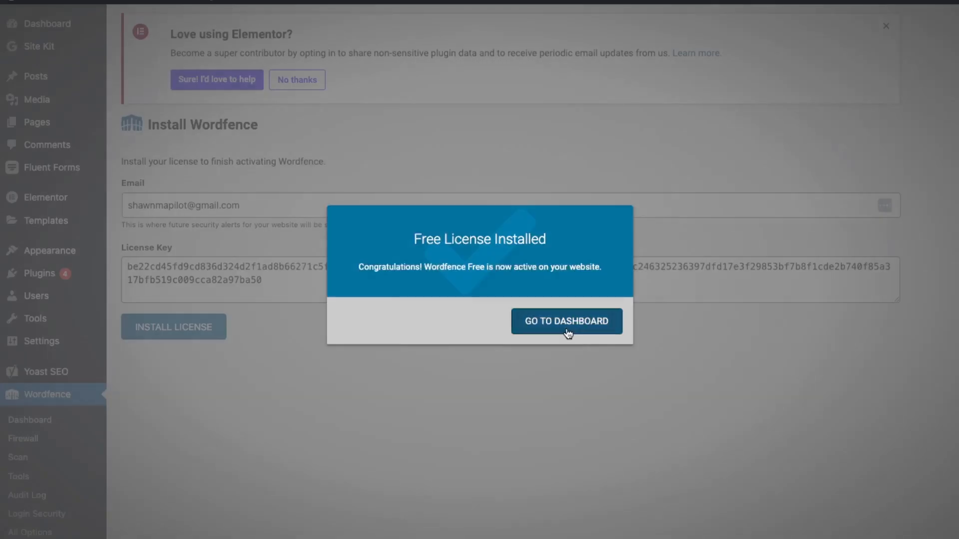
Step: Go to the Wordfence dashboard and step through its introductory tour to the end
left_click(567, 331)
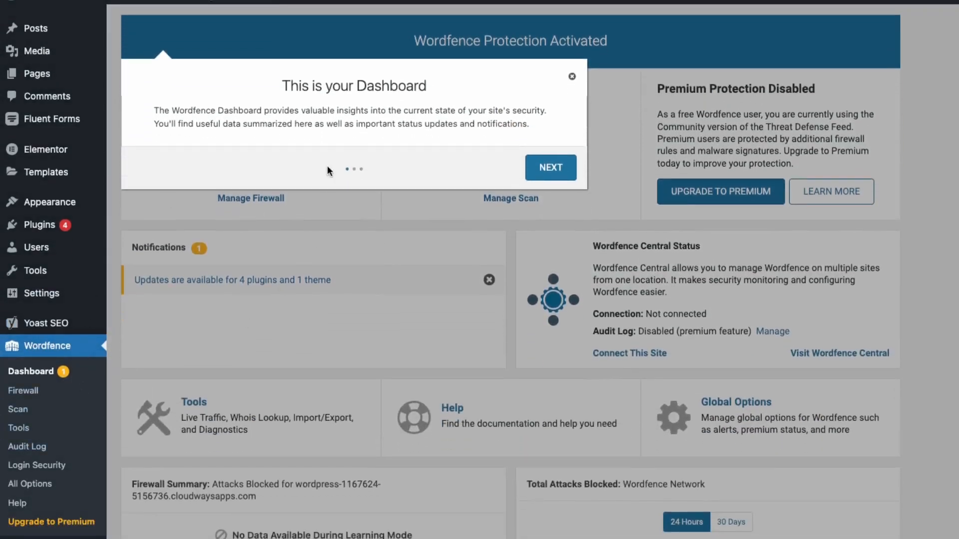
left_click(551, 170)
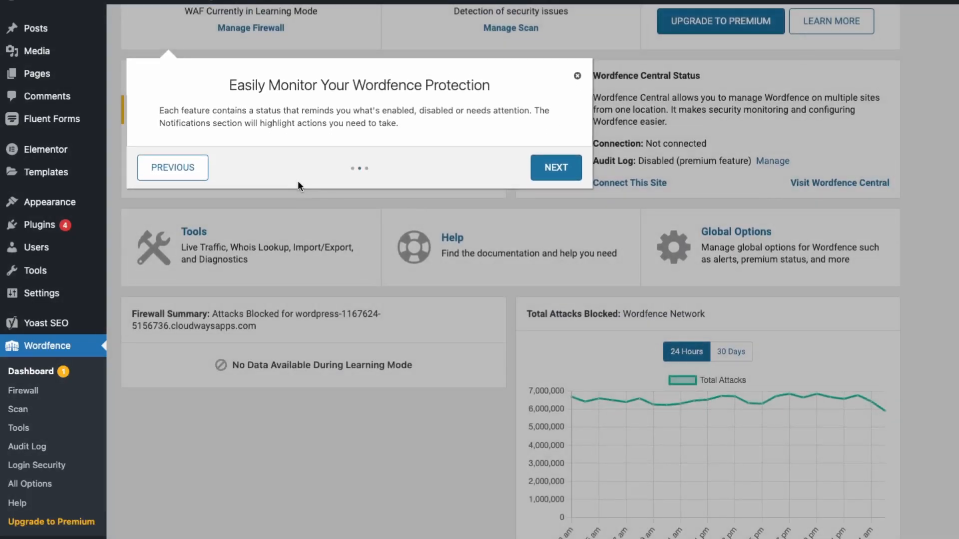
left_click(564, 173)
left_click(609, 259)
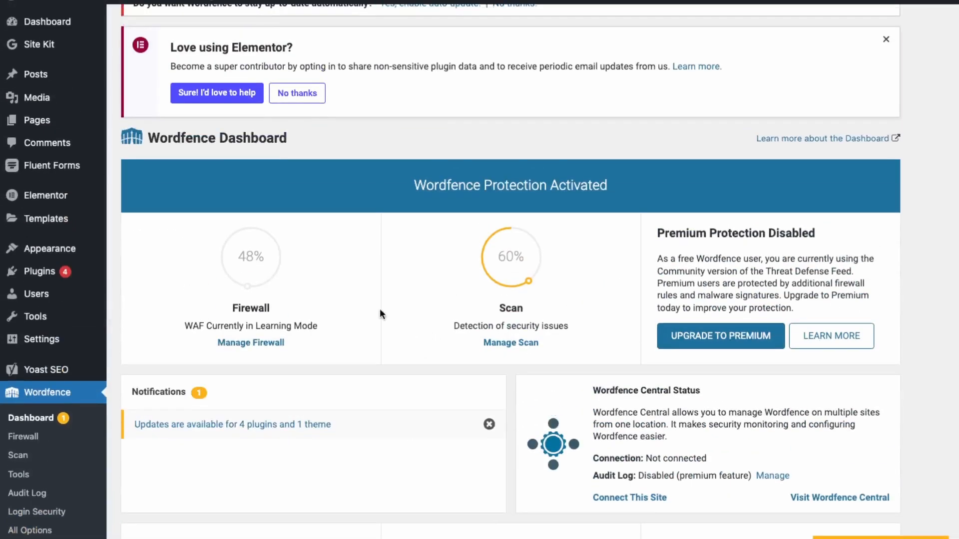
Step: Open the Wordfence Firewall page and step through its introductory tour to the end
left_click(40, 438)
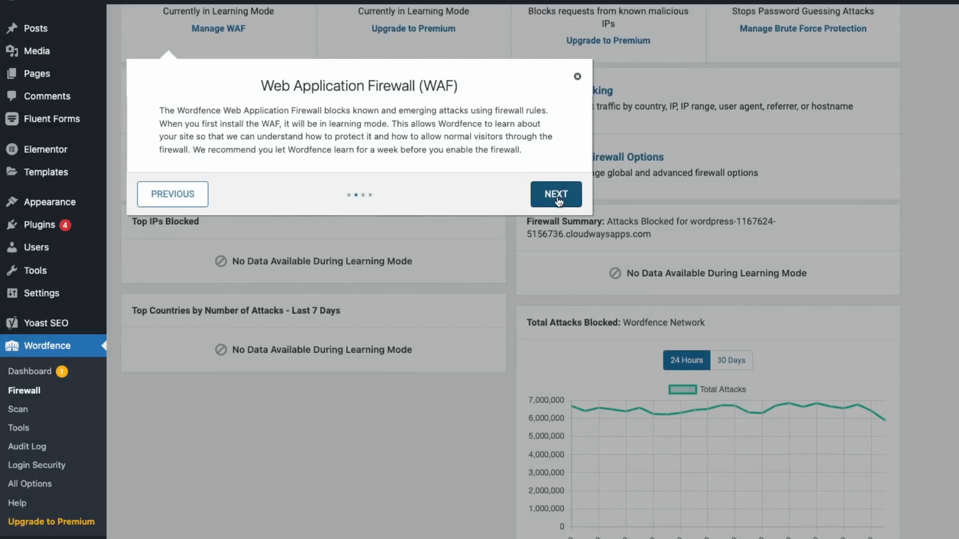
left_click(557, 198)
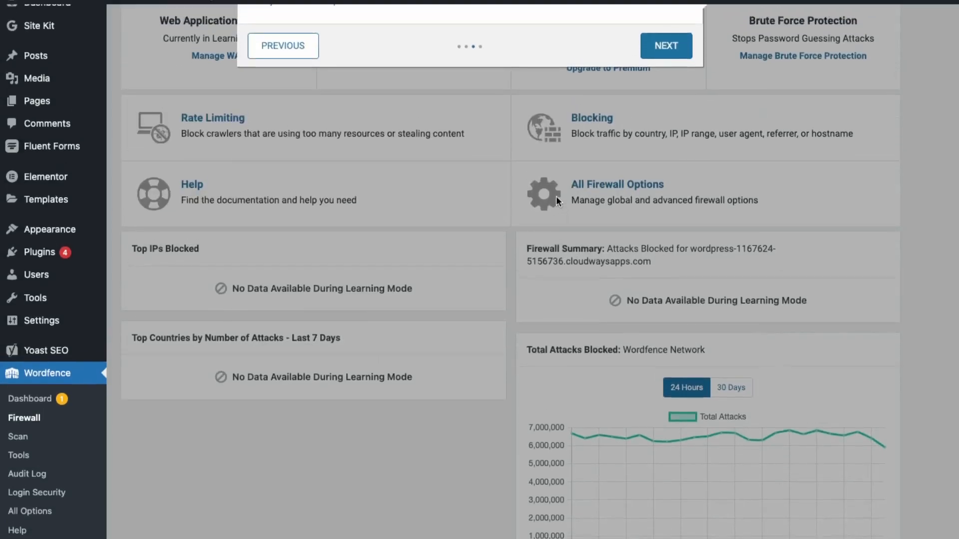
left_click(667, 162)
left_click(502, 250)
Step: Run a new Wordfence scan of the site and look through the issues listed in its results
left_click(19, 410)
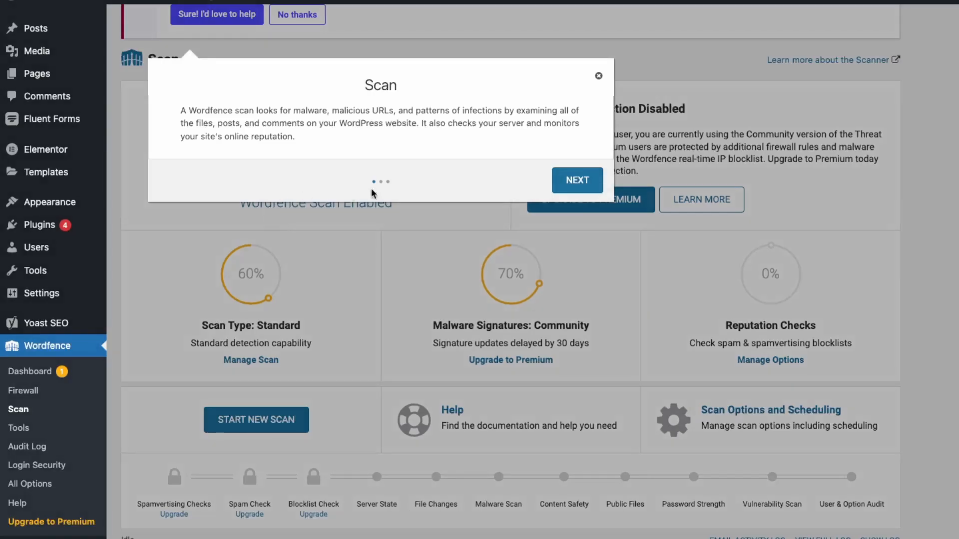
left_click(574, 180)
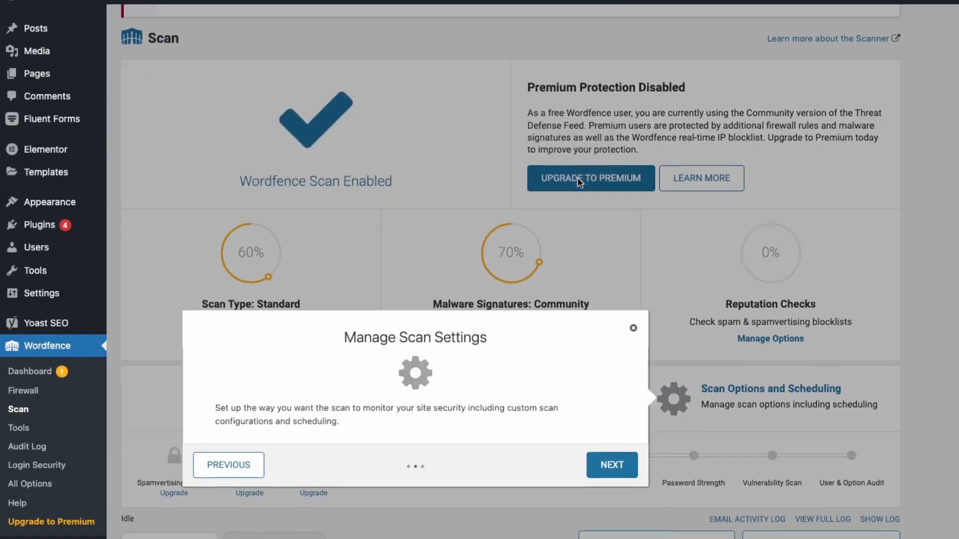
left_click(256, 381)
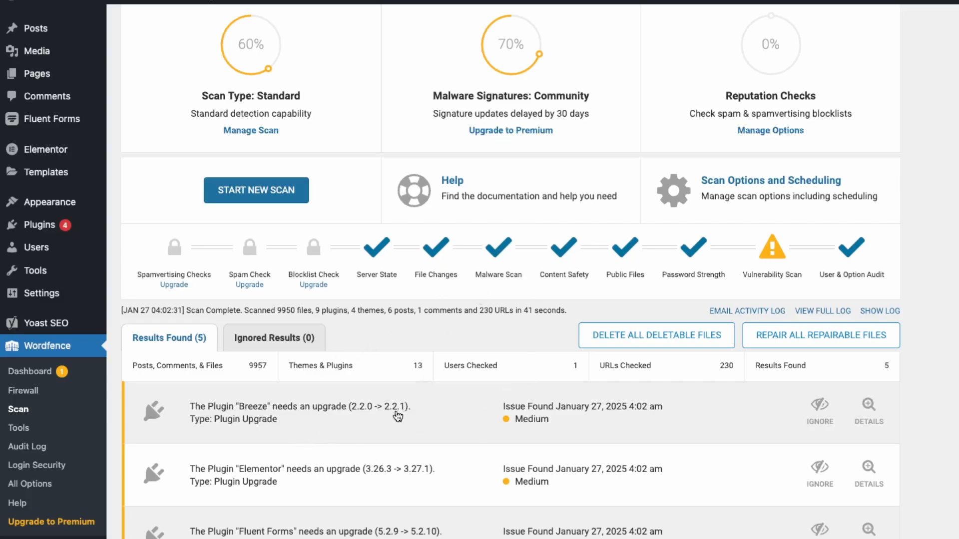
scroll(496, 426, "down", 1)
scroll(496, 425, "down", 2)
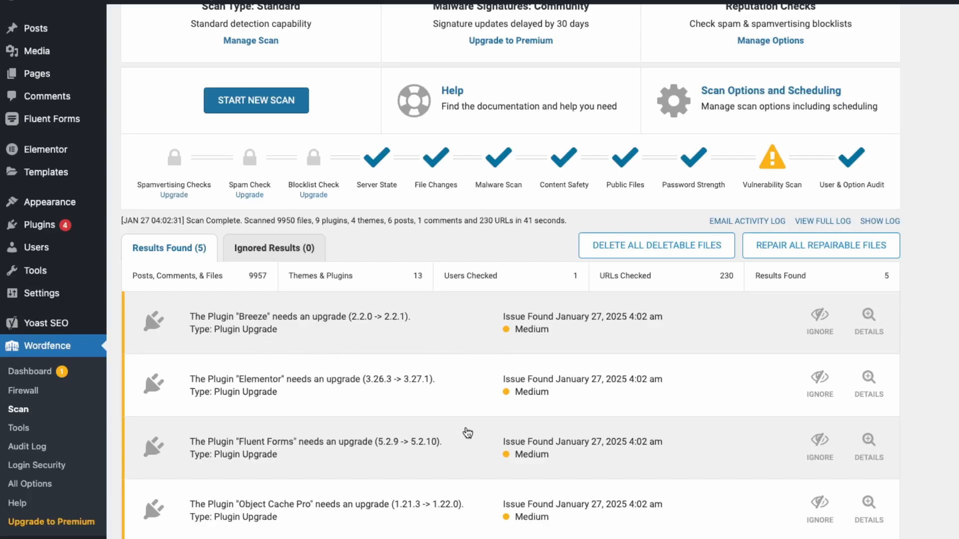
scroll(432, 353, "down", 3)
scroll(436, 387, "down", 2)
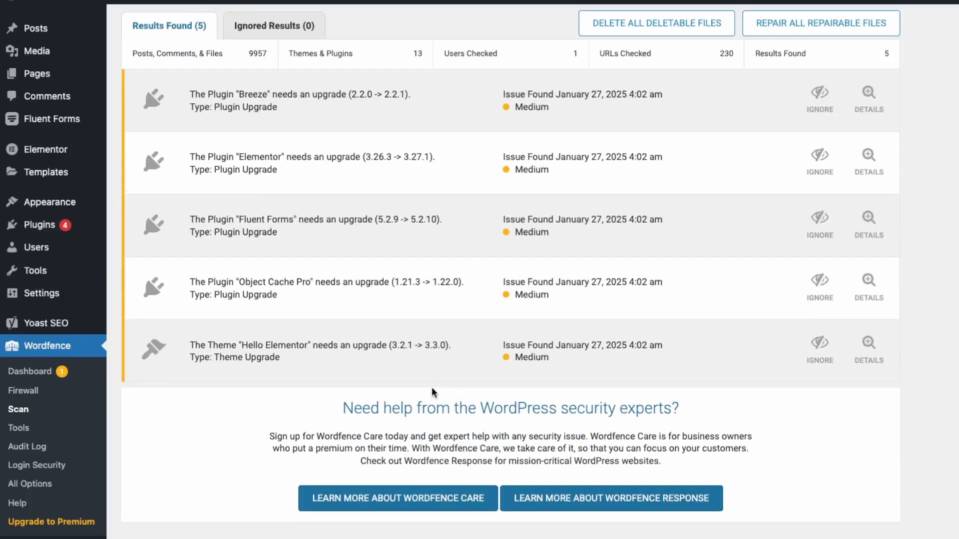
scroll(471, 348, "up", 4)
scroll(764, 263, "up", 3)
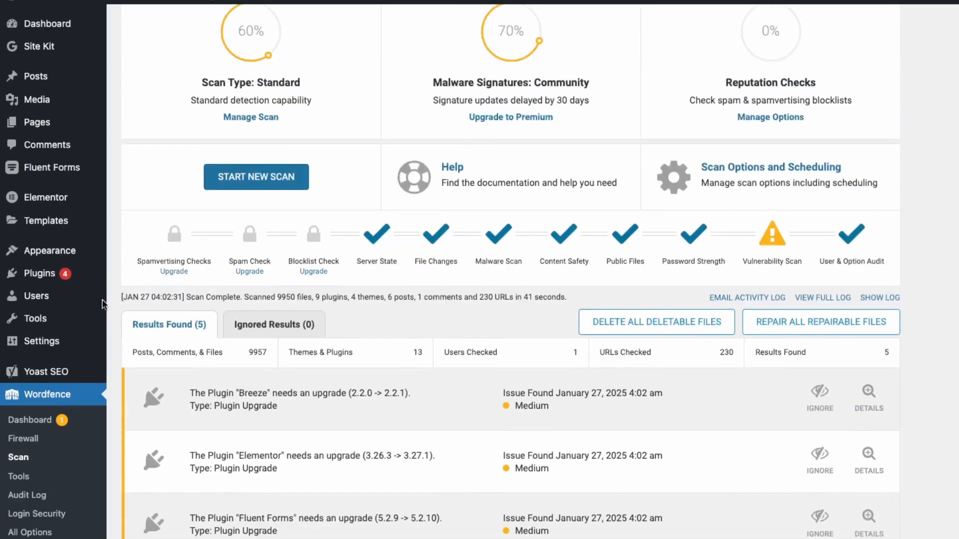
Step: Select all installed plugins and apply the Update bulk action to them
mouse_move(36, 274)
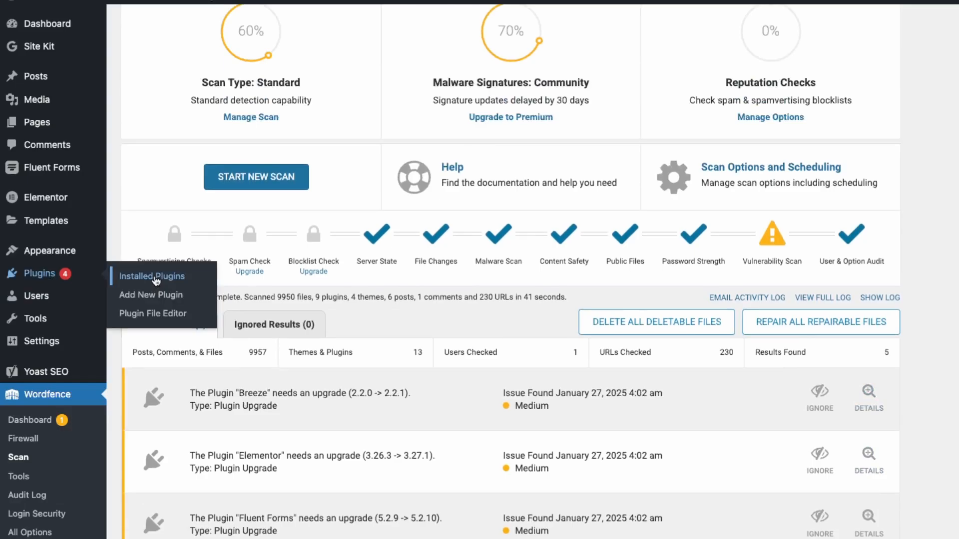
left_click(156, 278)
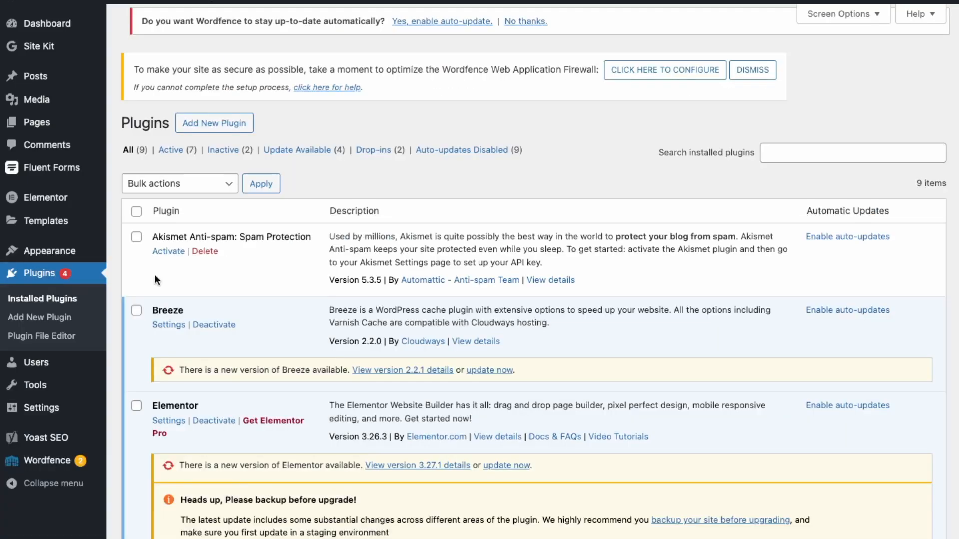
left_click(135, 241)
left_click(181, 212)
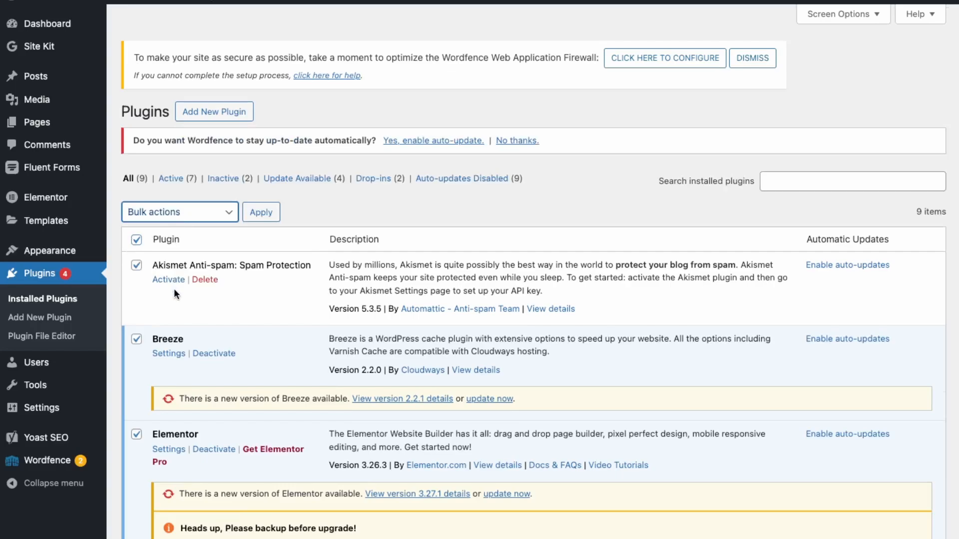
left_click(170, 256)
left_click(261, 212)
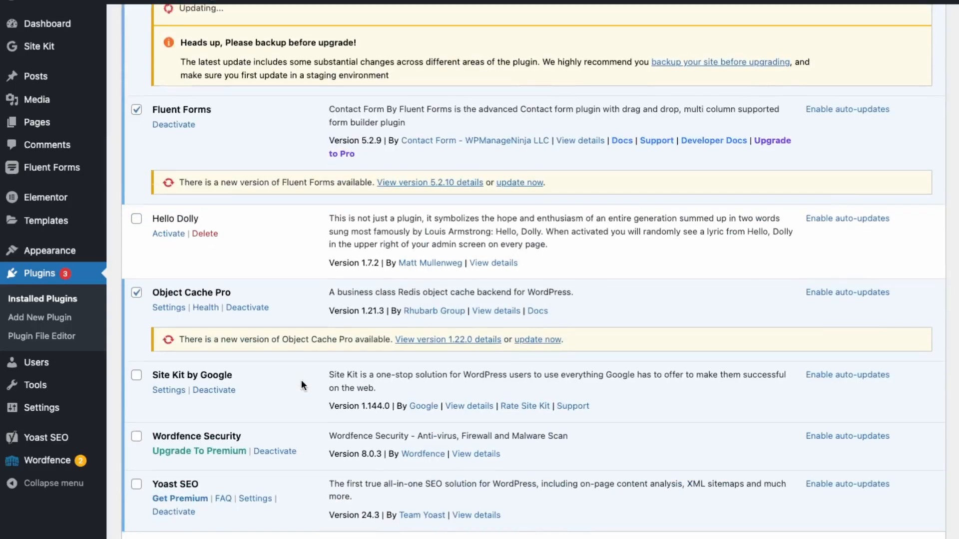
scroll(360, 353, "down", 3)
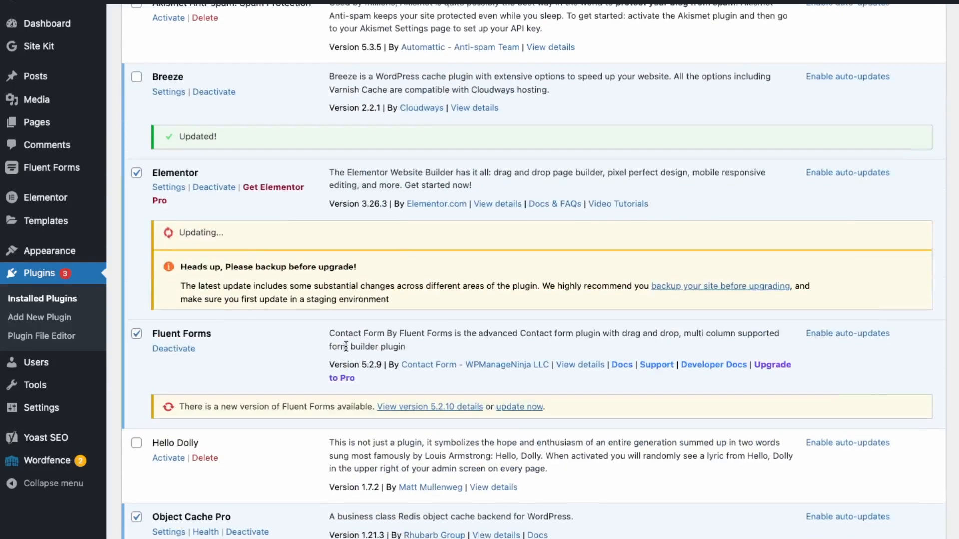
scroll(314, 345, "up", 1)
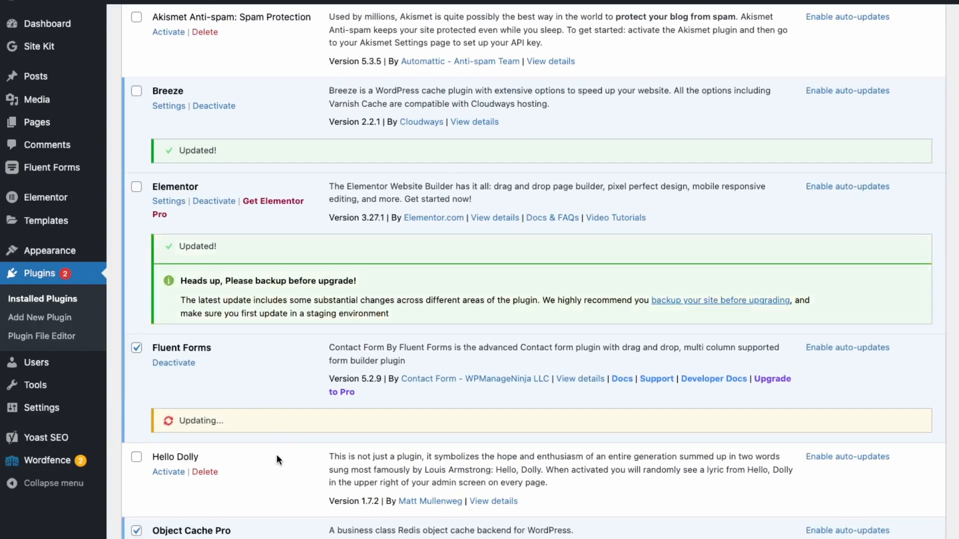
scroll(277, 455, "up", 5)
scroll(276, 455, "down", 11)
scroll(277, 454, "up", 4)
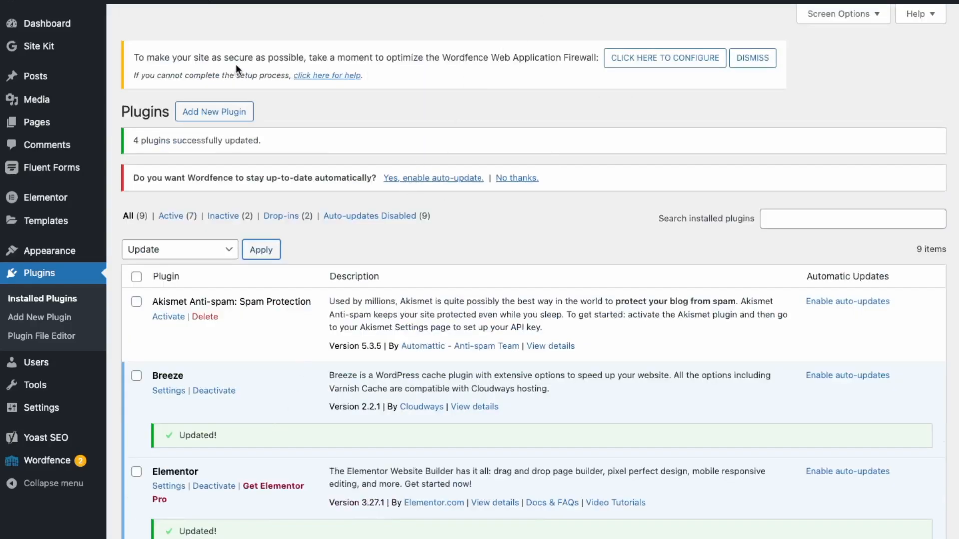
Step: Optimize the Wordfence Web Application Firewall with the recommended Apache + CGI/FastCGI configuration, downloading the .htaccess backup first
left_click_drag(248, 58, 519, 79)
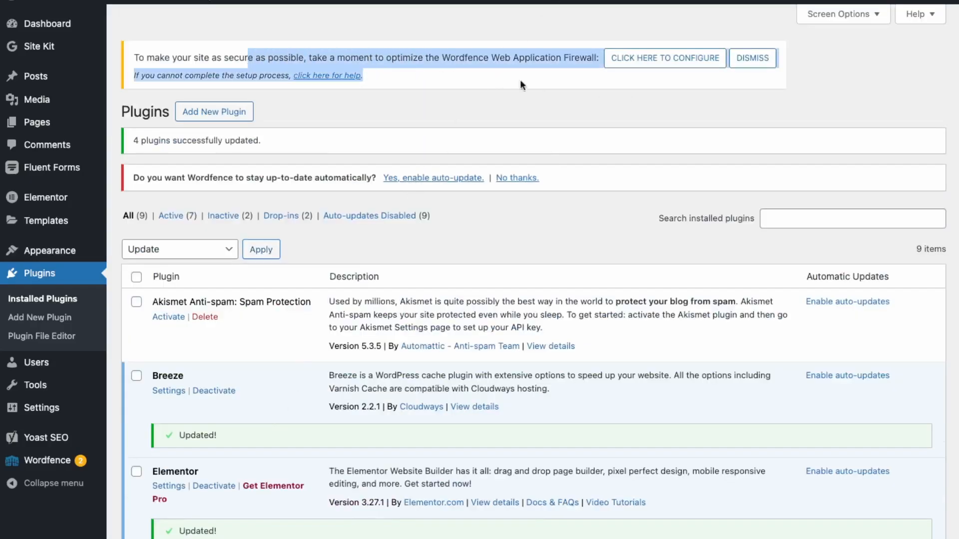
left_click(638, 69)
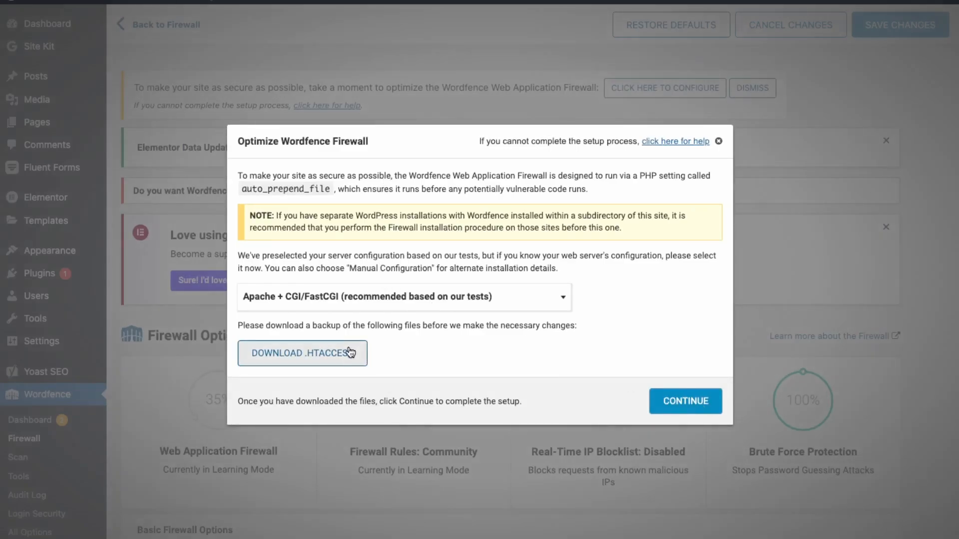
left_click(696, 404)
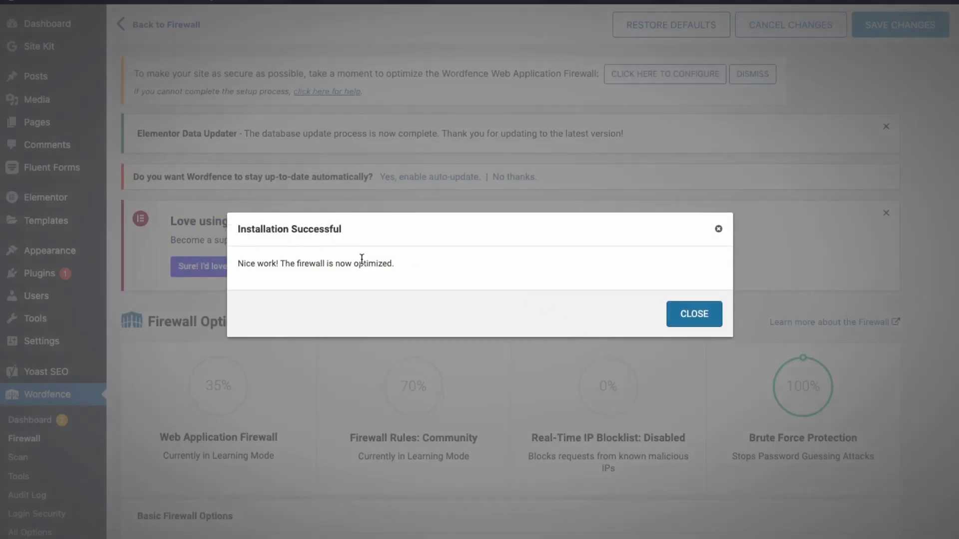
left_click(694, 314)
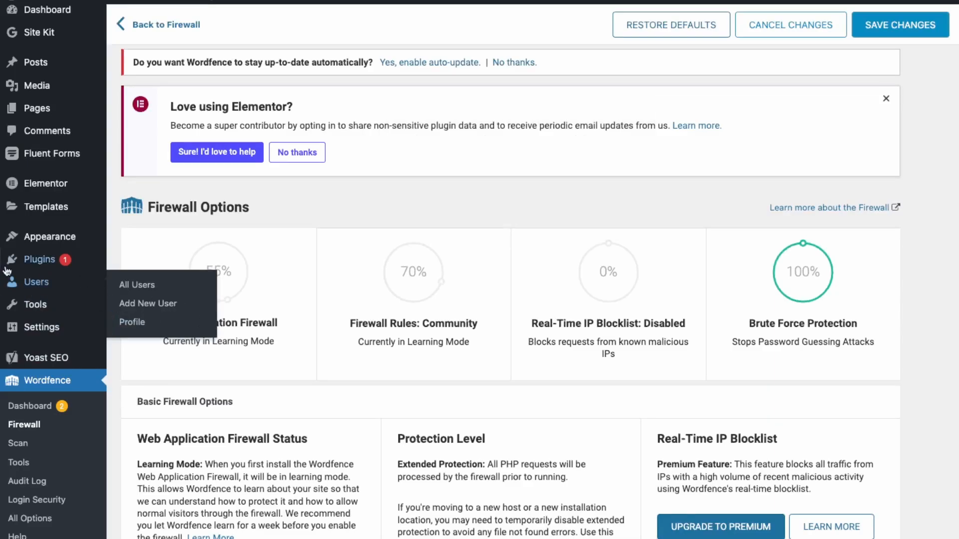
Step: Search the plugin directory for "cache", and install and activate LiteSpeed Cache
mouse_move(56, 269)
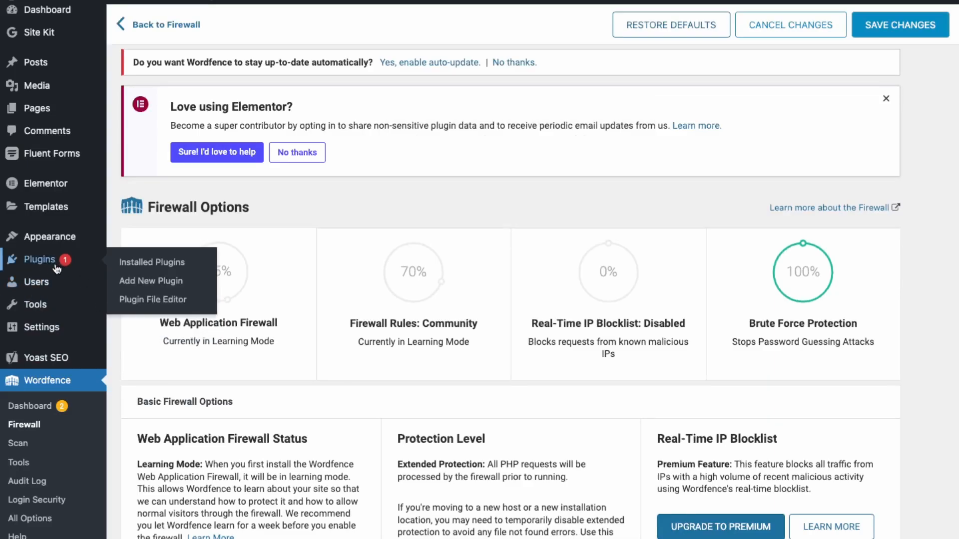
left_click(161, 282)
left_click(730, 99)
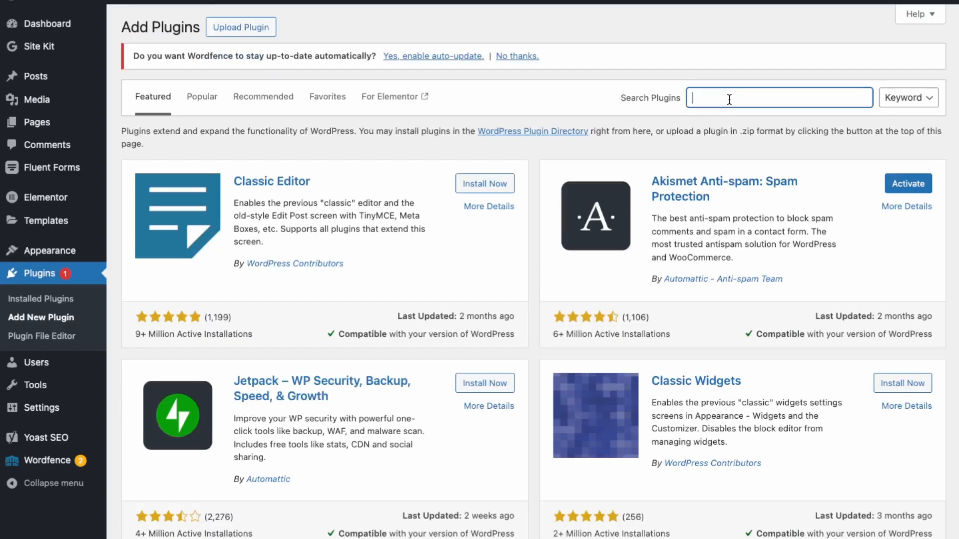
type("cache")
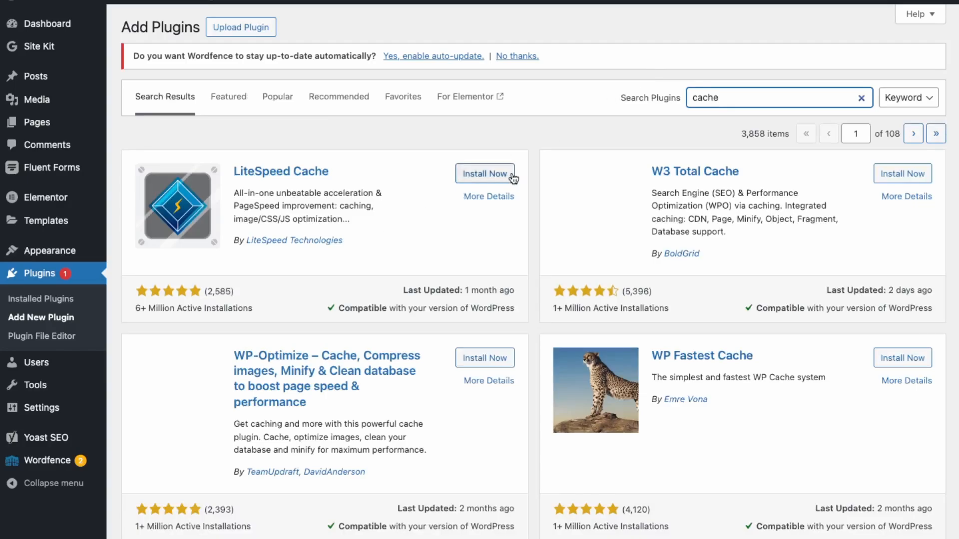
left_click(488, 176)
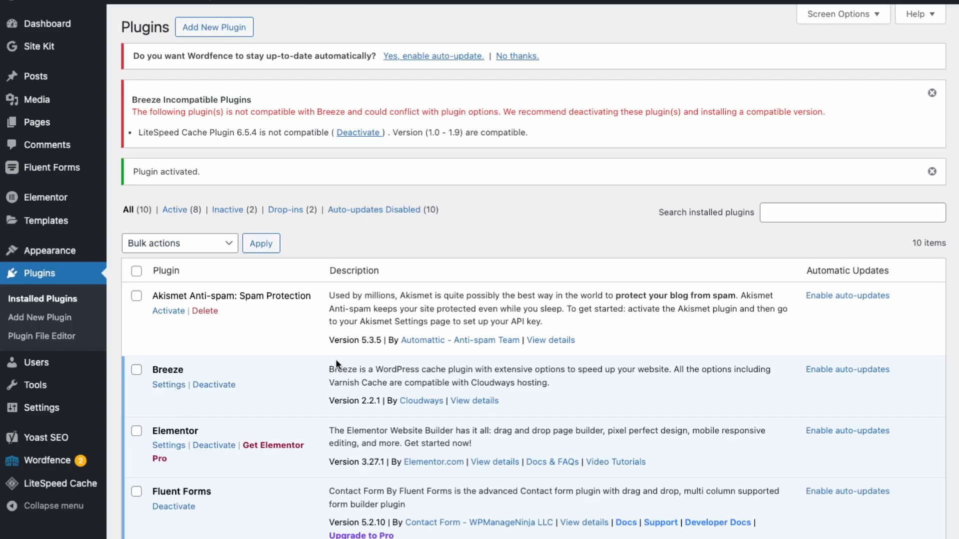
Step: Deactivate the Breeze cache plugin, which conflicts with LiteSpeed Cache
scroll(319, 353, "down", 2)
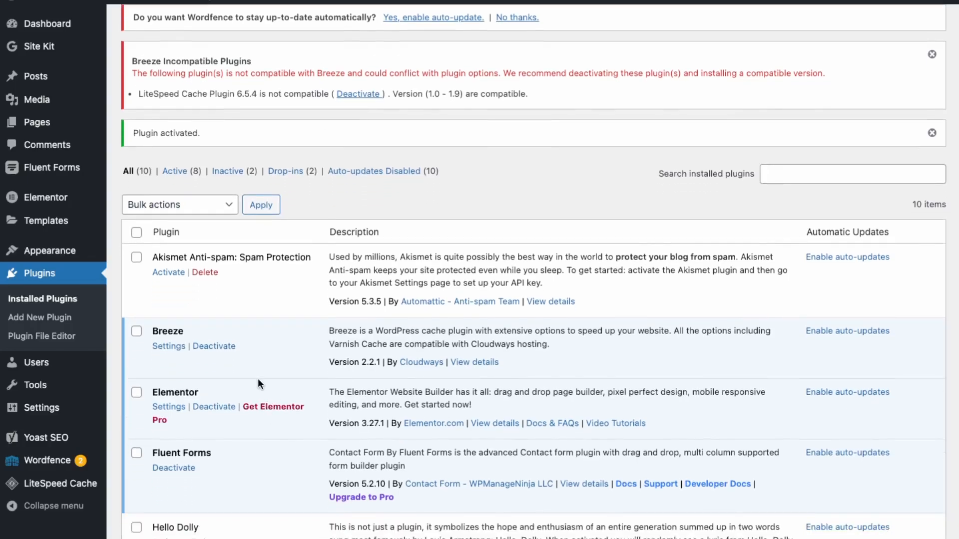
scroll(223, 362, "down", 1)
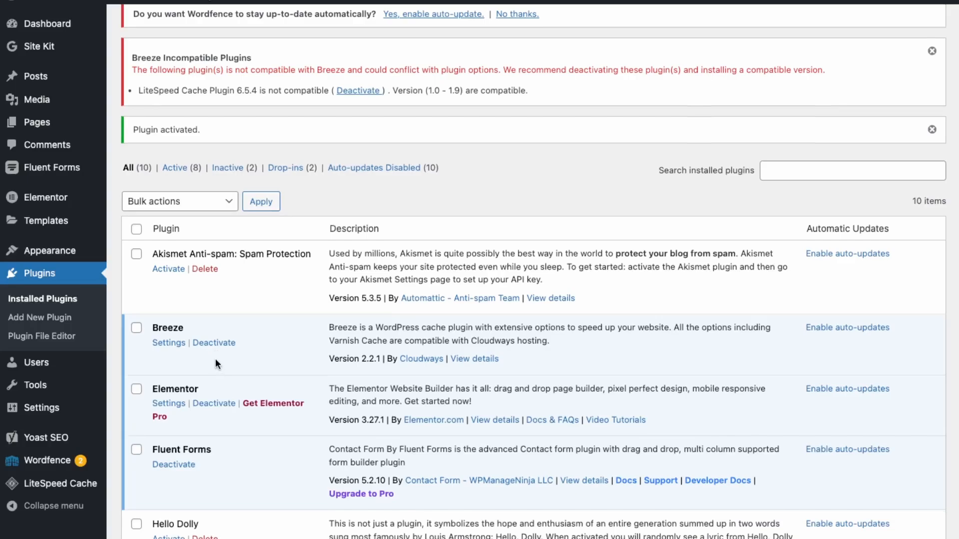
left_click(222, 345)
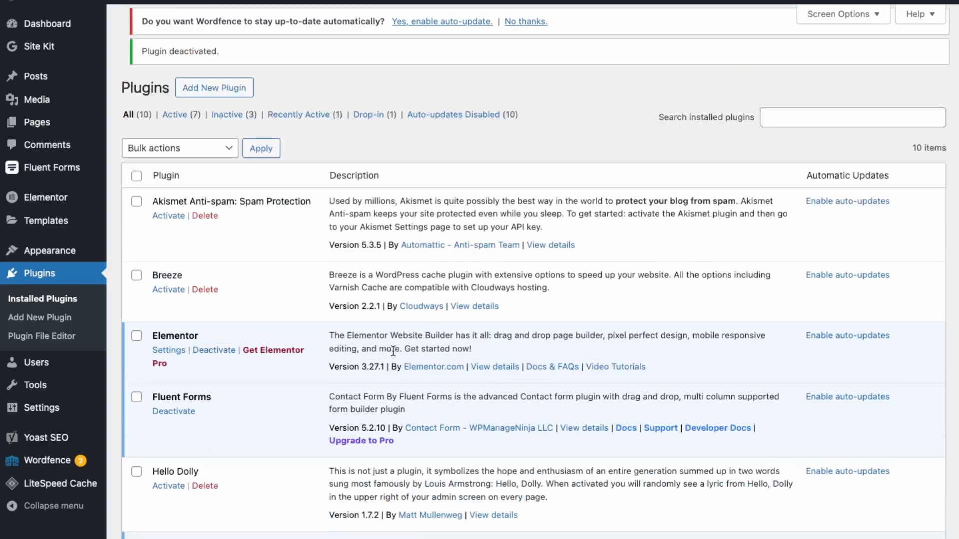
Step: Open the LiteSpeed Cache settings and look through the cache control options, the TTL values and the available purge commands
scroll(244, 434, "down", 5)
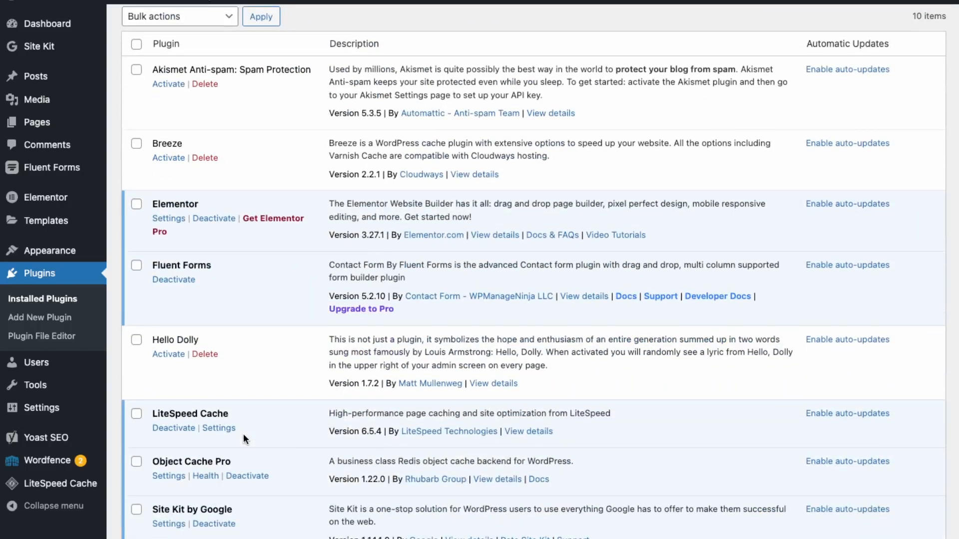
scroll(202, 434, "down", 5)
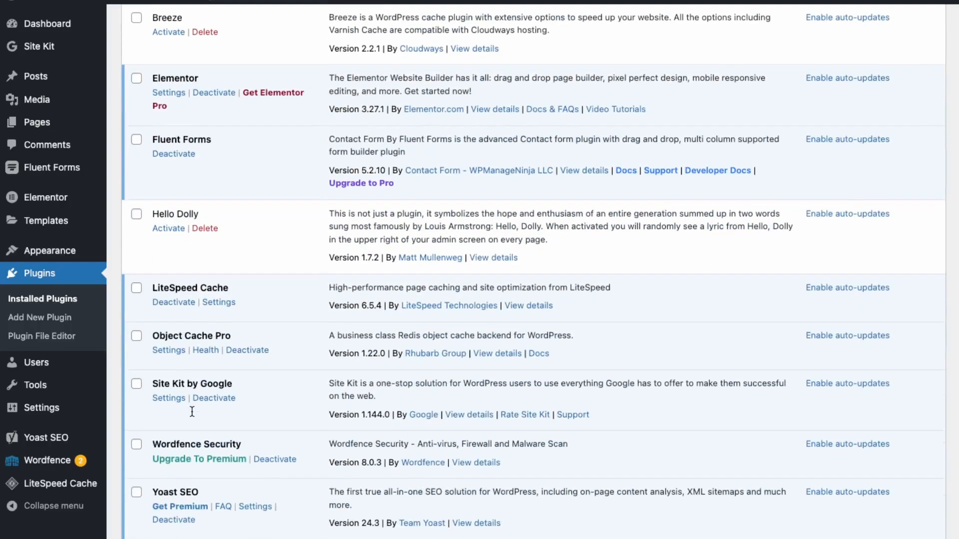
left_click(218, 303)
scroll(267, 422, "down", 5)
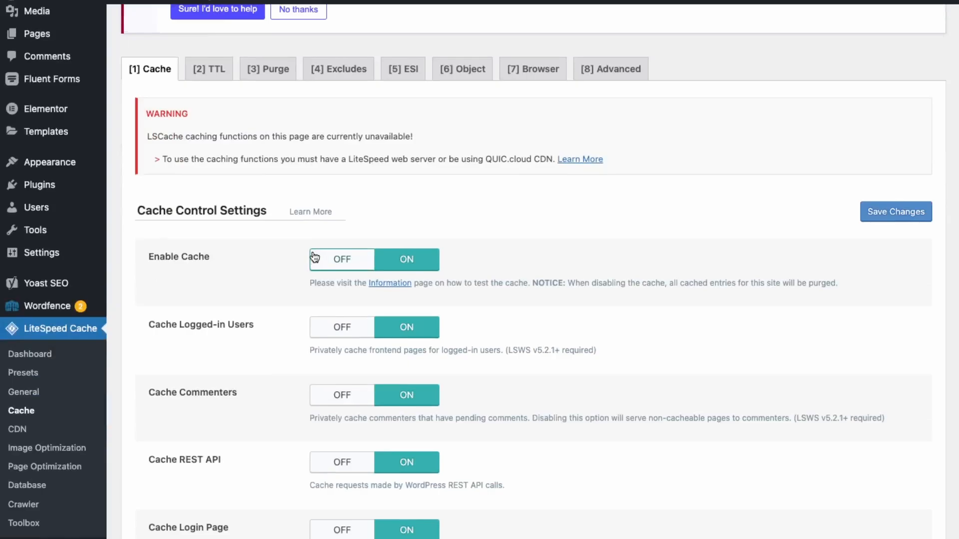
scroll(295, 325, "up", 5)
left_click(226, 207)
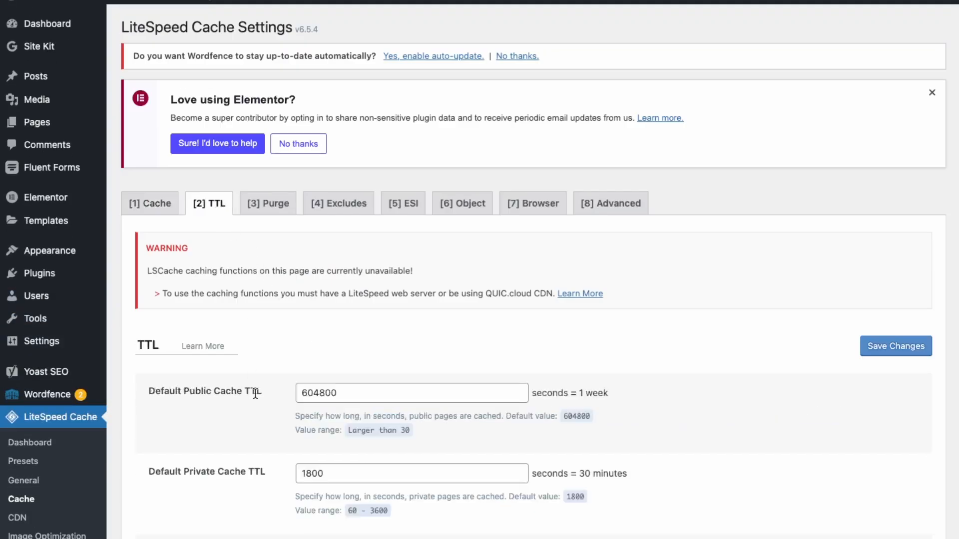
scroll(254, 393, "down", 7)
scroll(202, 233, "up", 5)
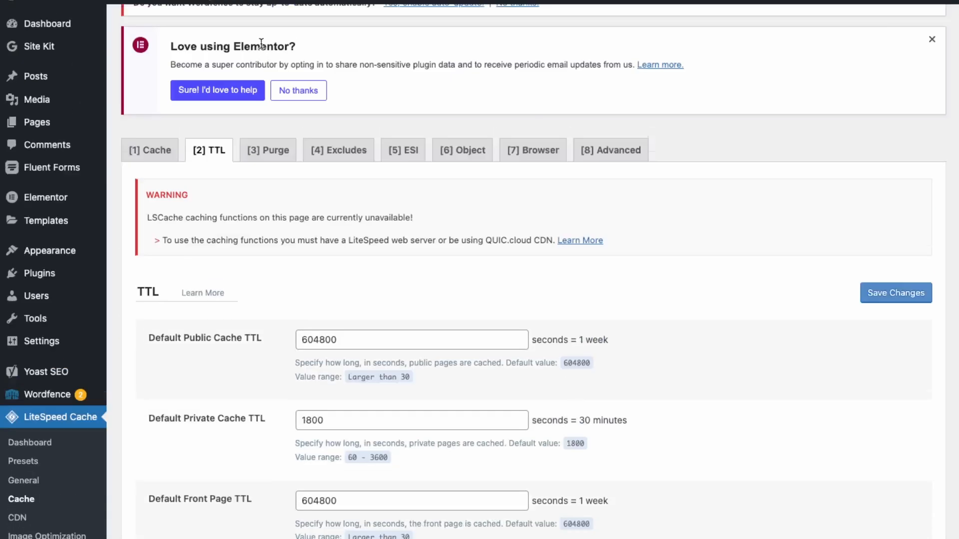
scroll(289, 156, "up", 2)
mouse_move(299, 1)
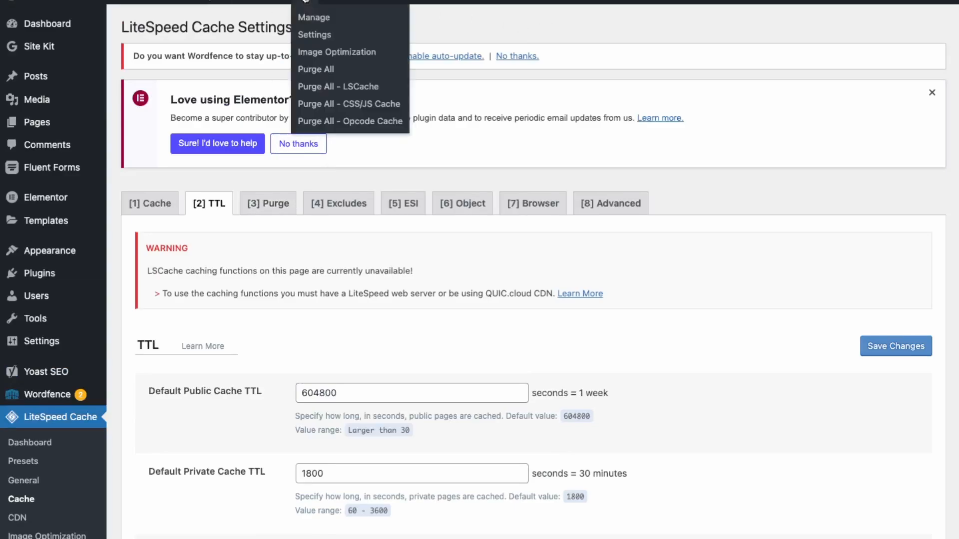
scroll(307, 27, "up", 1)
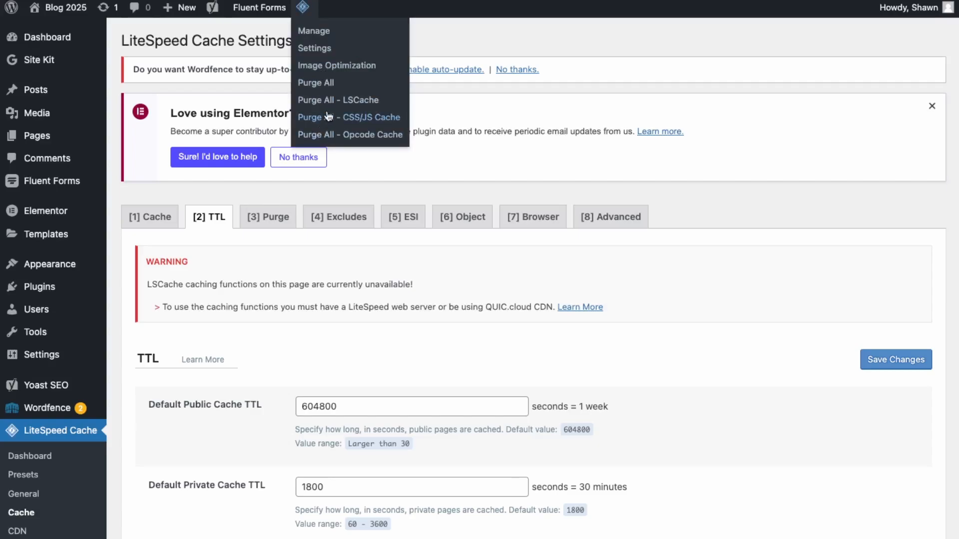
Step: Open LiteSpeed Cache's image optimization page and examine the optimization summary, storage optimization, thumbnail group sizes and optimization tools
left_click(324, 85)
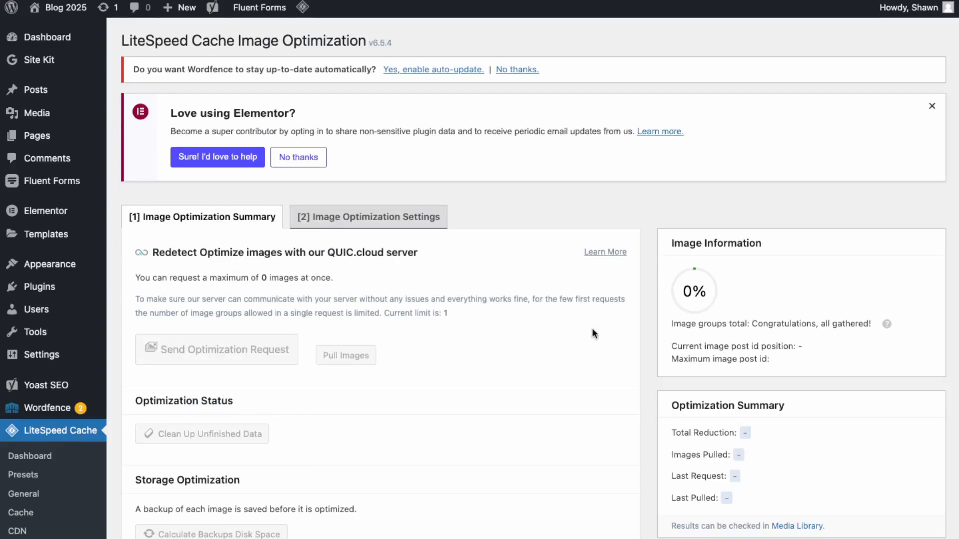
scroll(447, 433, "down", 3)
scroll(447, 433, "up", 2)
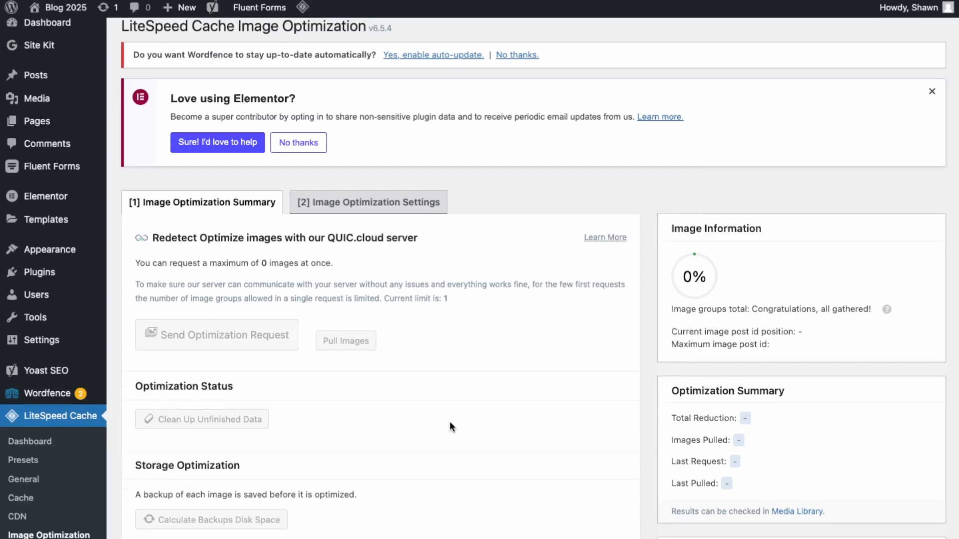
scroll(450, 426, "down", 3)
scroll(450, 426, "down", 3)
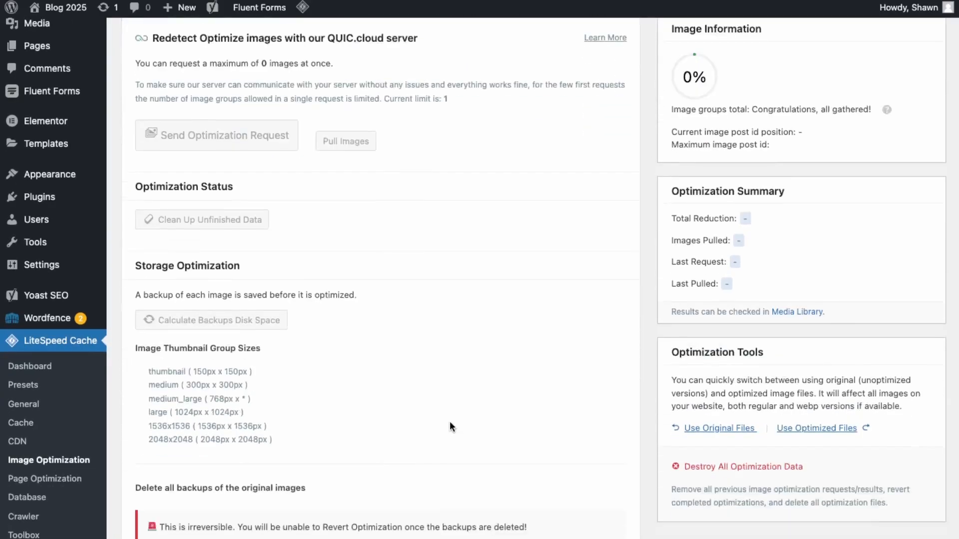
scroll(450, 421, "up", 5)
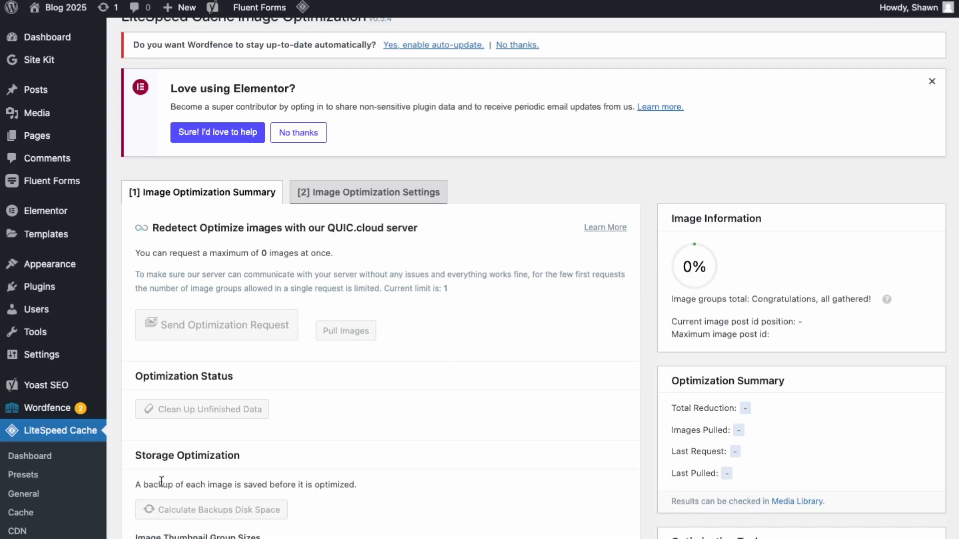
scroll(115, 485, "down", 5)
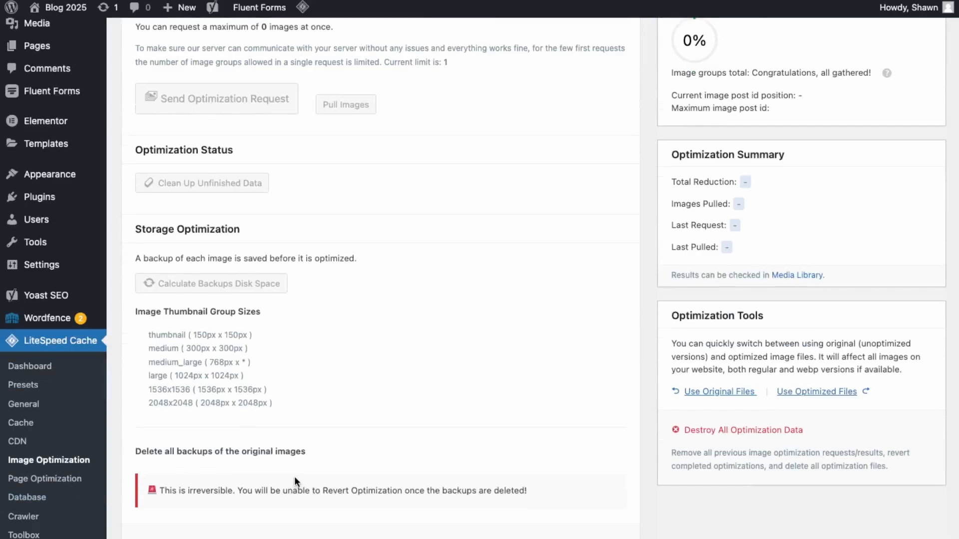
scroll(295, 479, "up", 2)
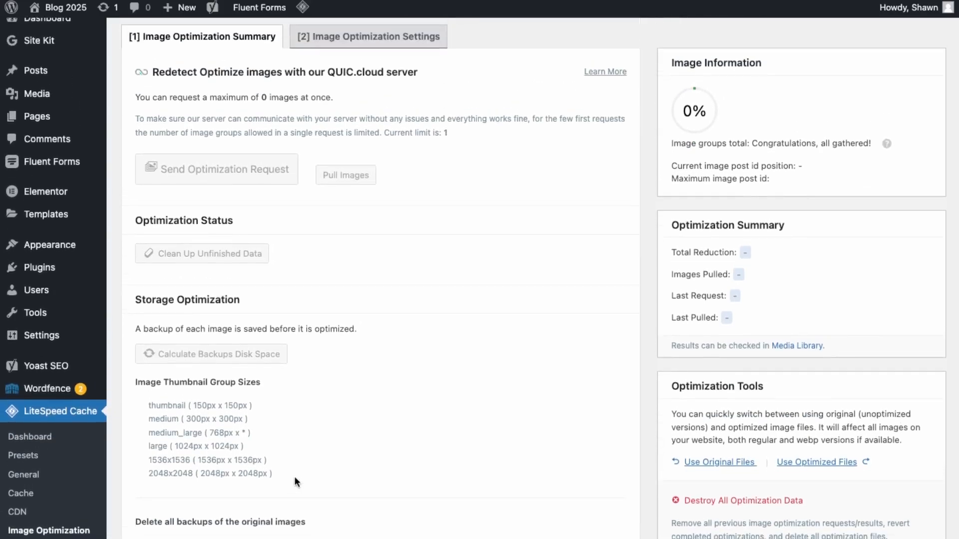
scroll(294, 476, "up", 3)
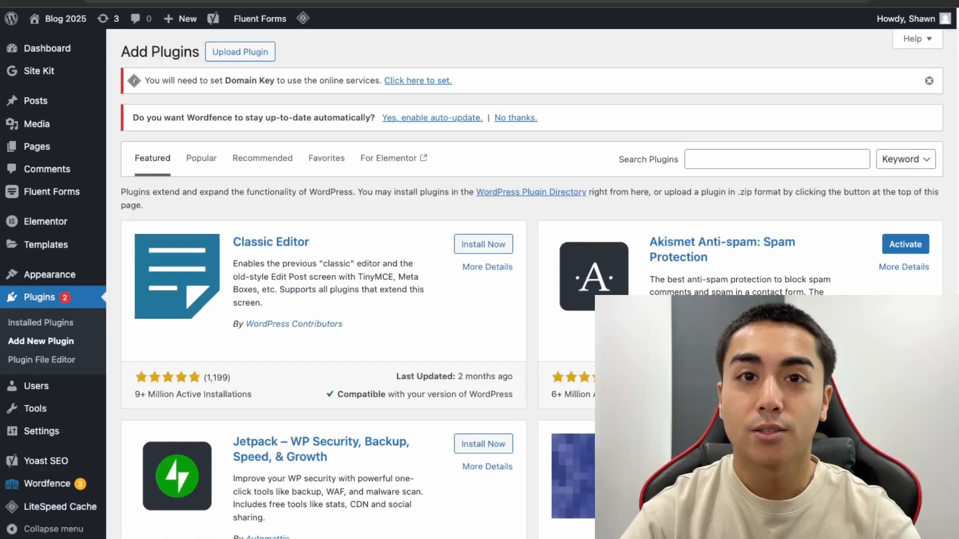